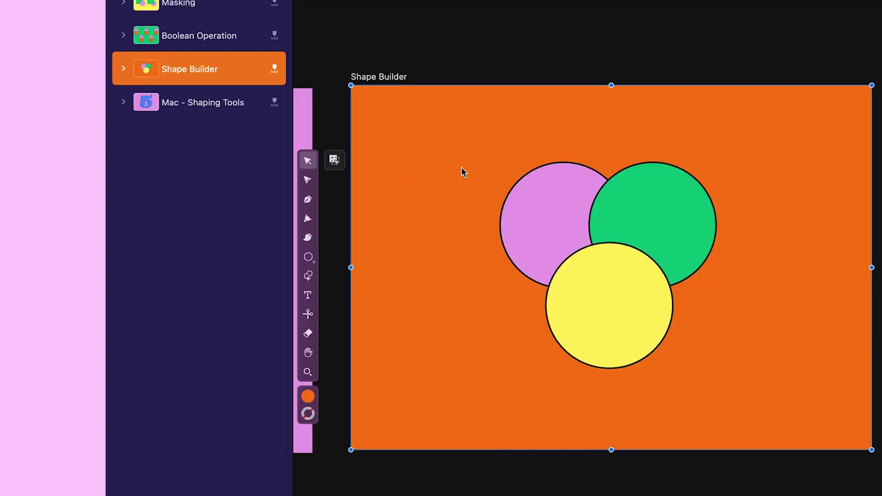
pyautogui.click(475, 158)
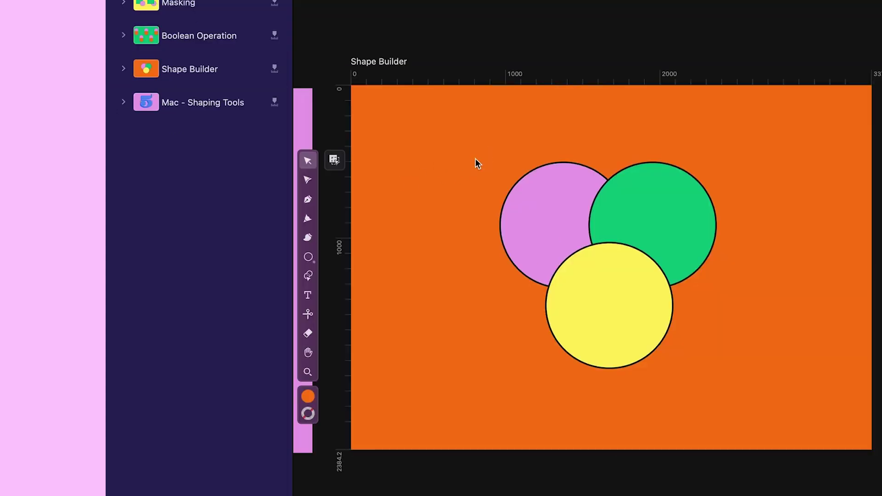
pyautogui.moveTo(483, 163); pyautogui.dragTo(714, 375)
pyautogui.click(308, 276)
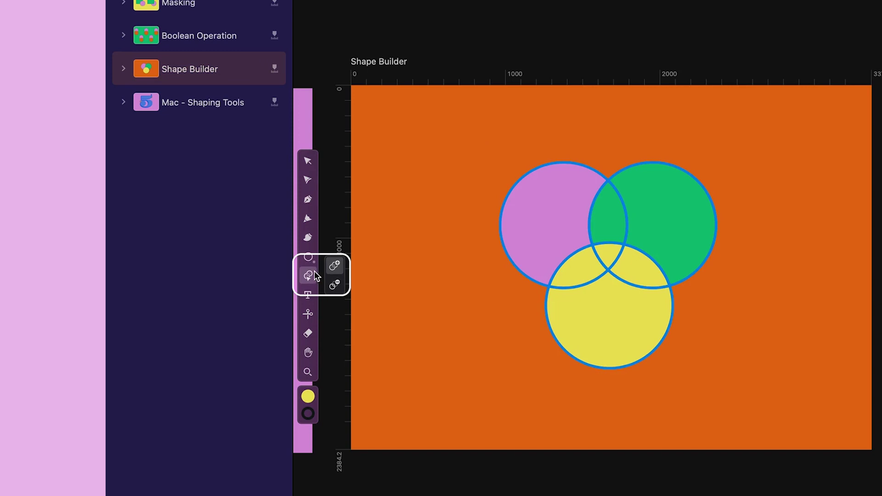
pyautogui.moveTo(551, 230)
pyautogui.mouseDown()
pyautogui.moveTo(627, 207)
pyautogui.moveTo(663, 258)
pyautogui.moveTo(634, 303)
pyautogui.moveTo(586, 302)
pyautogui.moveTo(542, 243)
pyautogui.moveTo(563, 255)
pyautogui.mouseUp()
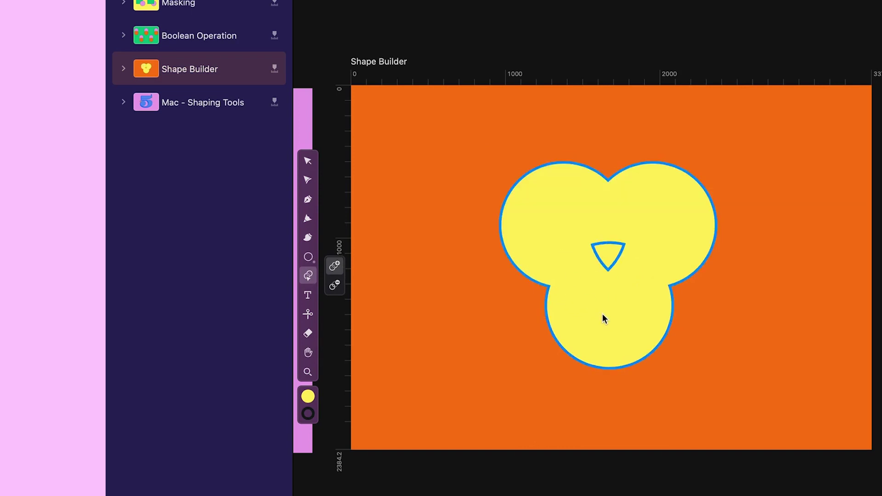
pyautogui.press('super+z')
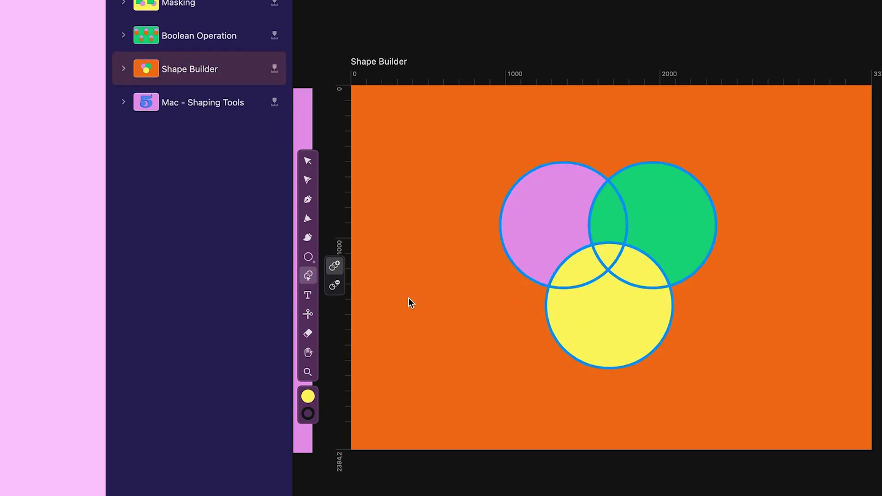
pyautogui.click(335, 286)
pyautogui.moveTo(533, 242)
pyautogui.mouseDown()
pyautogui.moveTo(563, 222)
pyautogui.moveTo(649, 234)
pyautogui.moveTo(664, 305)
pyautogui.moveTo(634, 332)
pyautogui.moveTo(566, 273)
pyautogui.moveTo(536, 238)
pyautogui.mouseUp()
pyautogui.press('super+z')
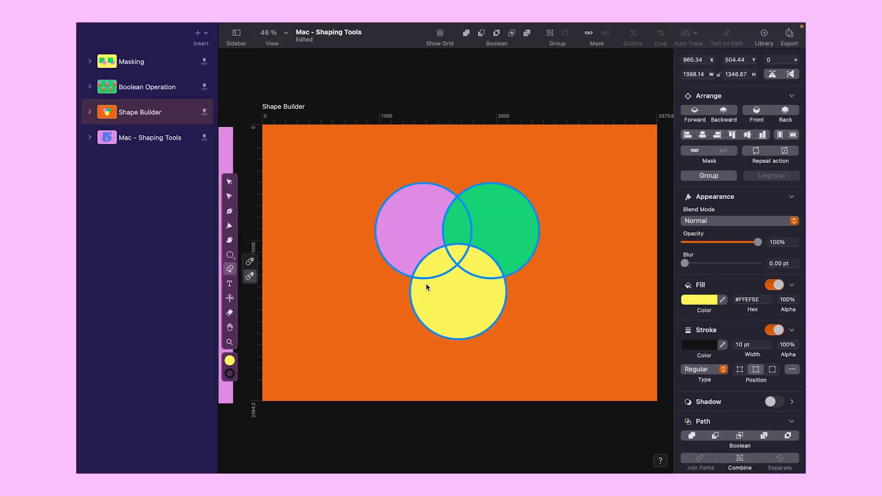
pyautogui.hscroll(-10, 426, 283)
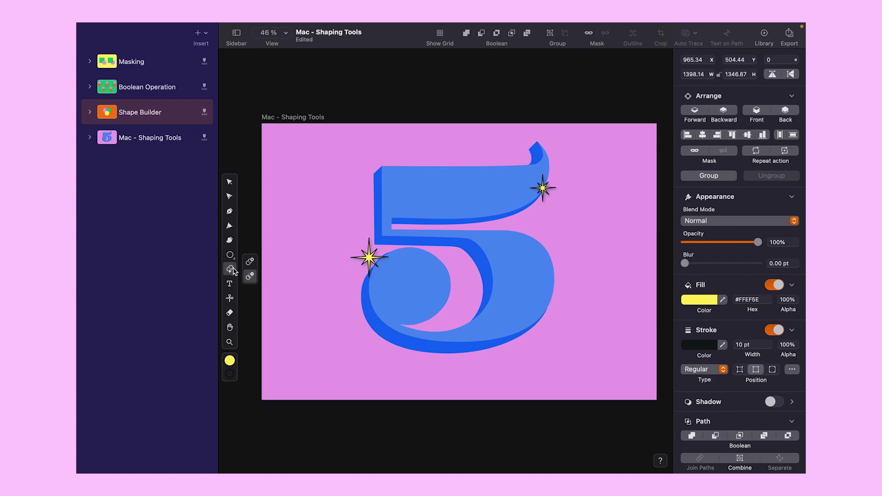
# Step: Pick the green fill and draw rectangles and a circle over the 5's straight parts and bowl
pyautogui.click(230, 360)
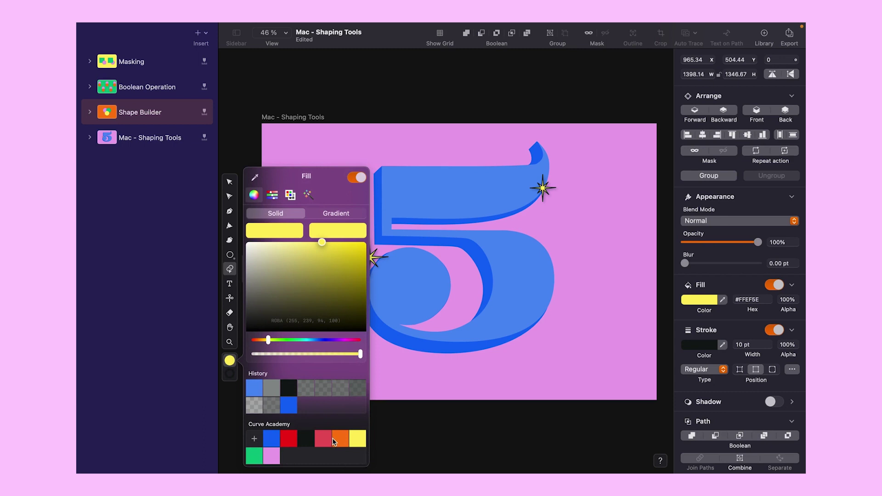
pyautogui.click(254, 460)
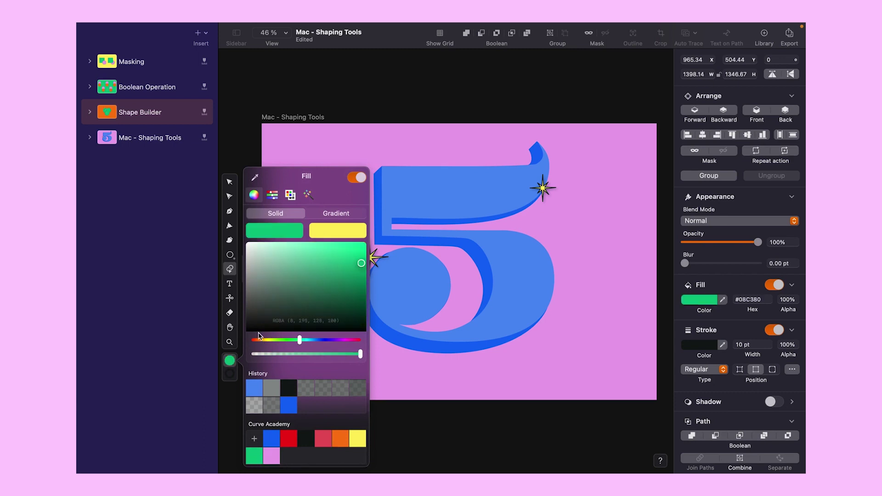
pyautogui.click(229, 254)
pyautogui.click(250, 227)
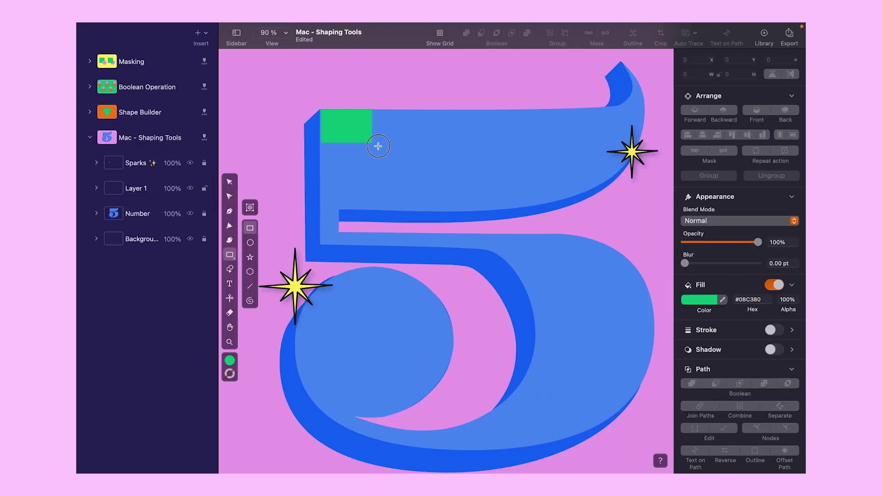
pyautogui.moveTo(378, 146); pyautogui.dragTo(437, 270)
pyautogui.scroll(3, 349, 216)
pyautogui.press('e')
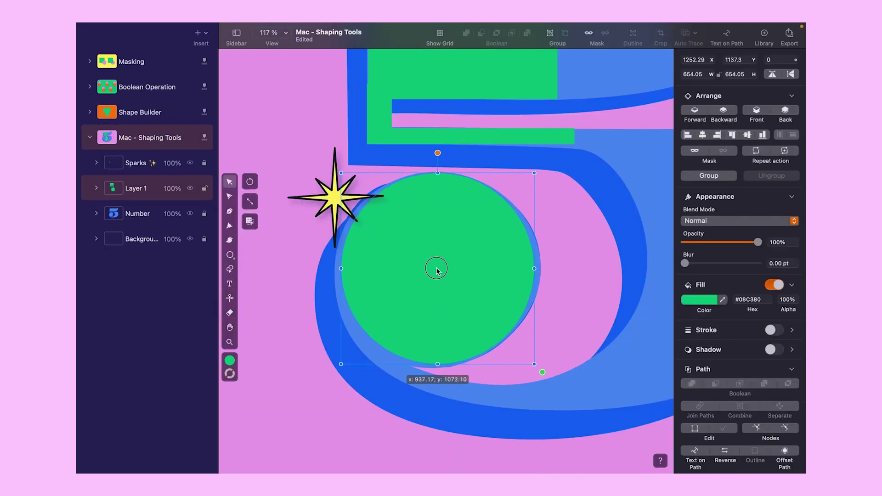
pyautogui.moveTo(533, 271); pyautogui.dragTo(540, 273)
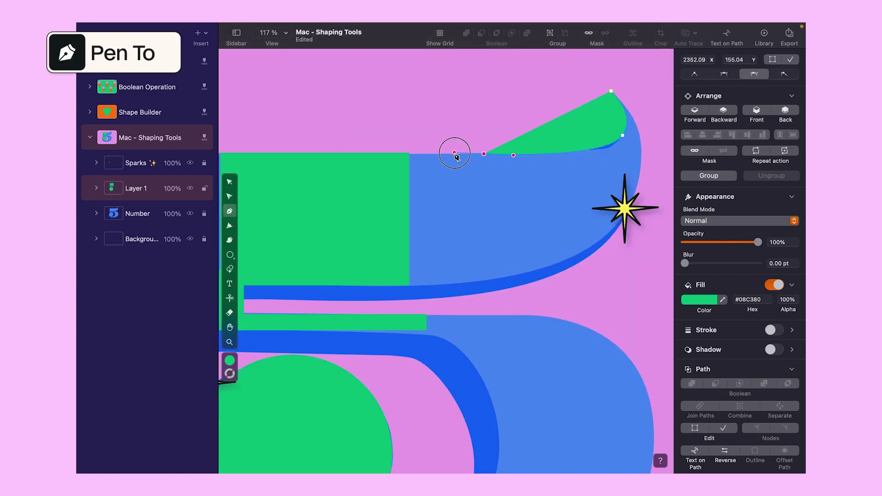
# Step: Trace the 5's top curve with Pen Tool points, adjusting handles to match its outline
pyautogui.click(329, 154)
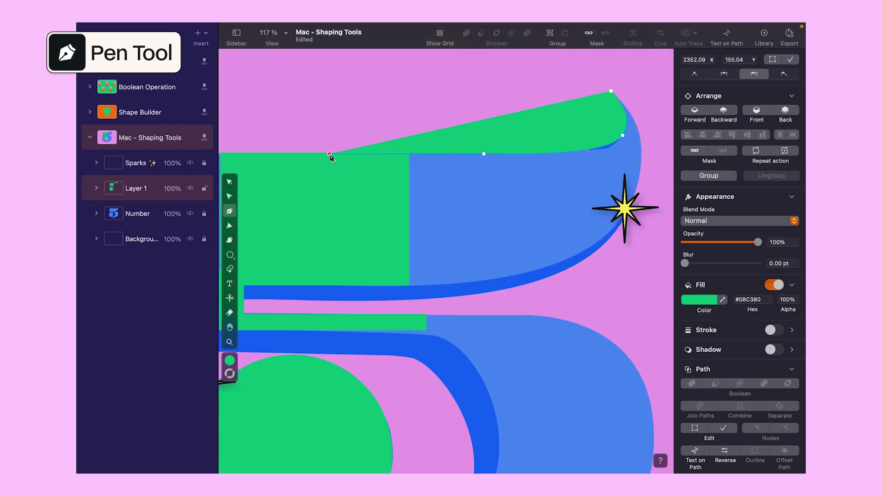
pyautogui.click(327, 286)
pyautogui.moveTo(536, 271)
pyautogui.mouseDown()
pyautogui.moveTo(601, 254)
pyautogui.moveTo(642, 138)
pyautogui.moveTo(632, 114)
pyautogui.mouseUp()
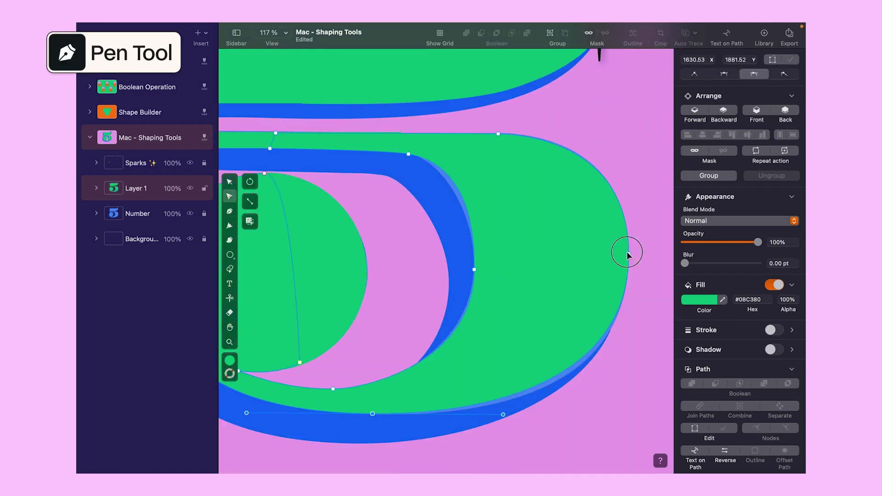
pyautogui.moveTo(630, 252); pyautogui.dragTo(627, 387)
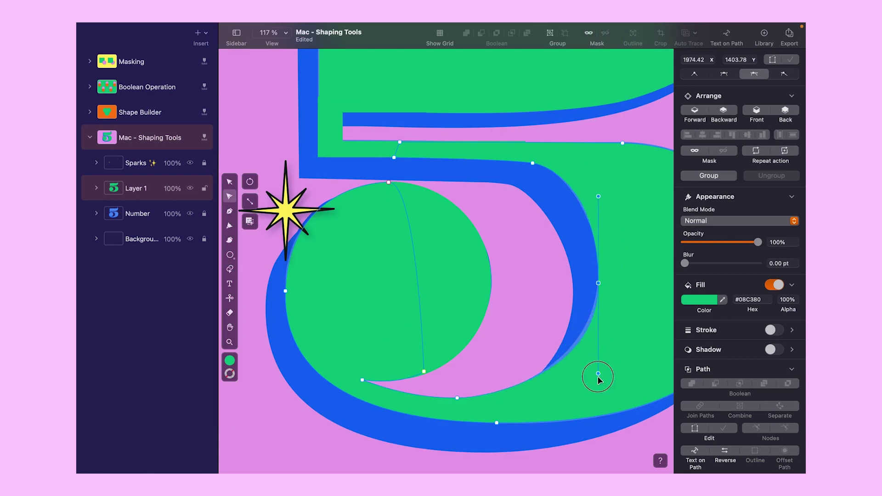
pyautogui.moveTo(597, 375); pyautogui.dragTo(590, 380)
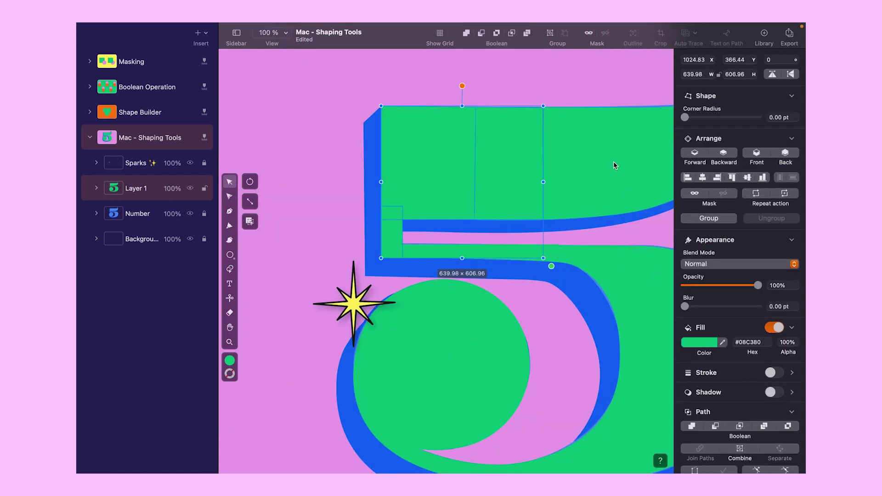
# Step: Merge the green top bar, stem and bowl into one shape with the Shape Builder
pyautogui.click(552, 324)
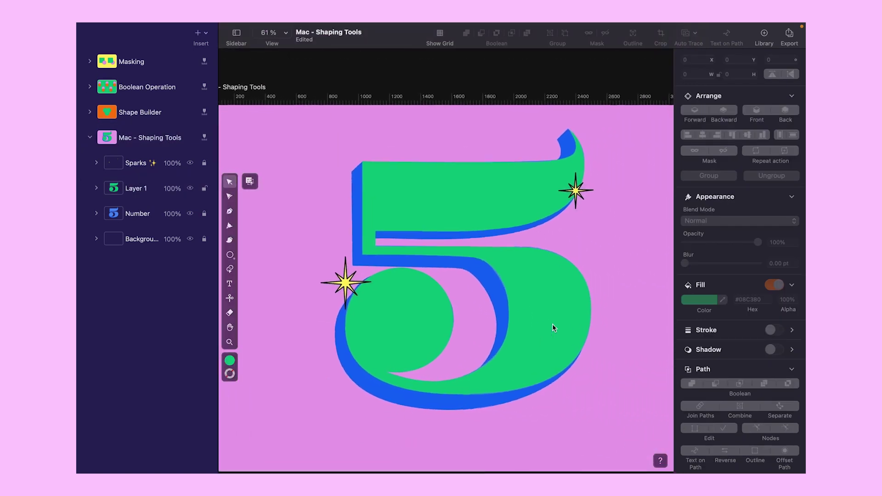
pyautogui.click(436, 177)
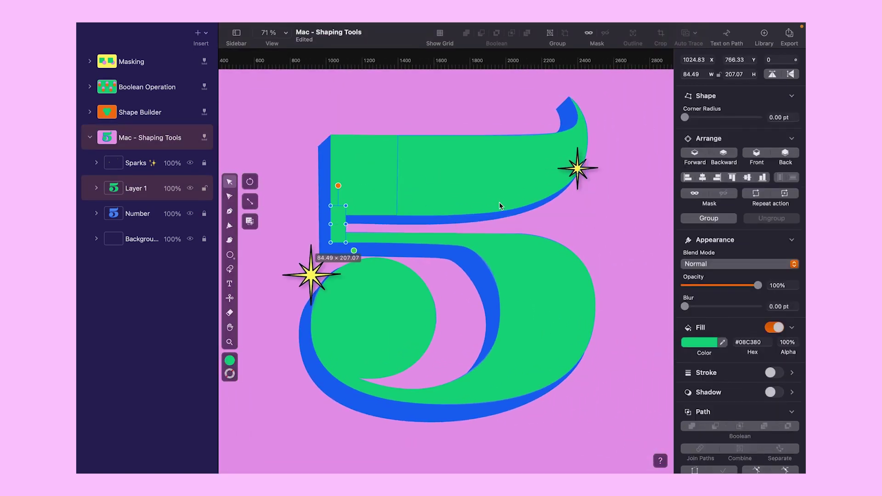
pyautogui.click(229, 269)
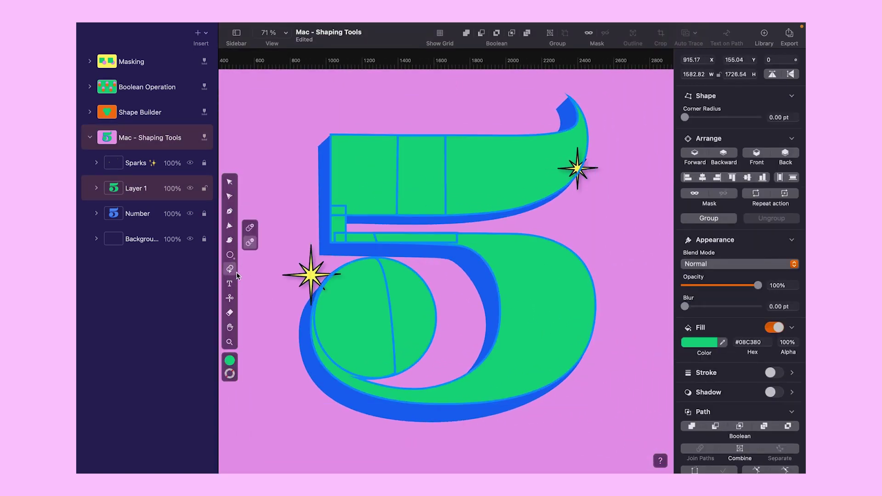
pyautogui.moveTo(523, 173)
pyautogui.mouseDown()
pyautogui.moveTo(341, 206)
pyautogui.moveTo(463, 239)
pyautogui.moveTo(417, 395)
pyautogui.mouseUp()
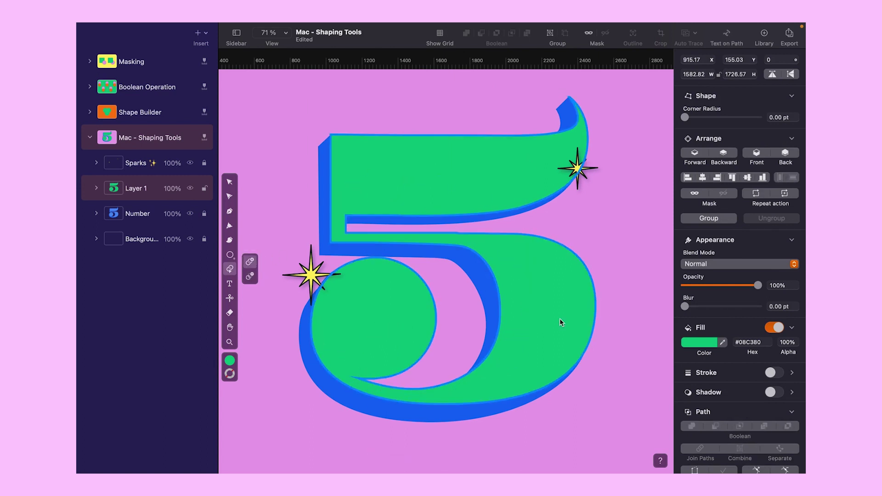
# Step: Adjust the top-bar corner node, then shift the green 5 slightly over the blue shadow
pyautogui.press('a')
pyautogui.scroll(5, 461, 225)
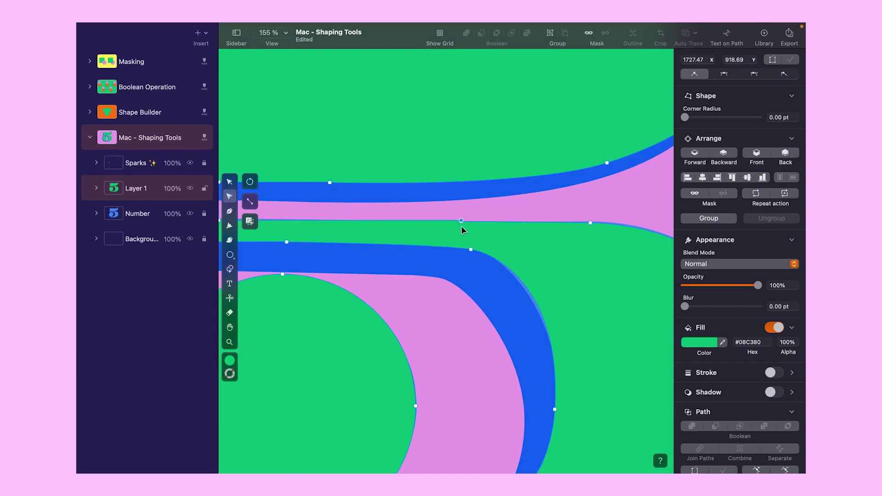
pyautogui.scroll(-2, 474, 262)
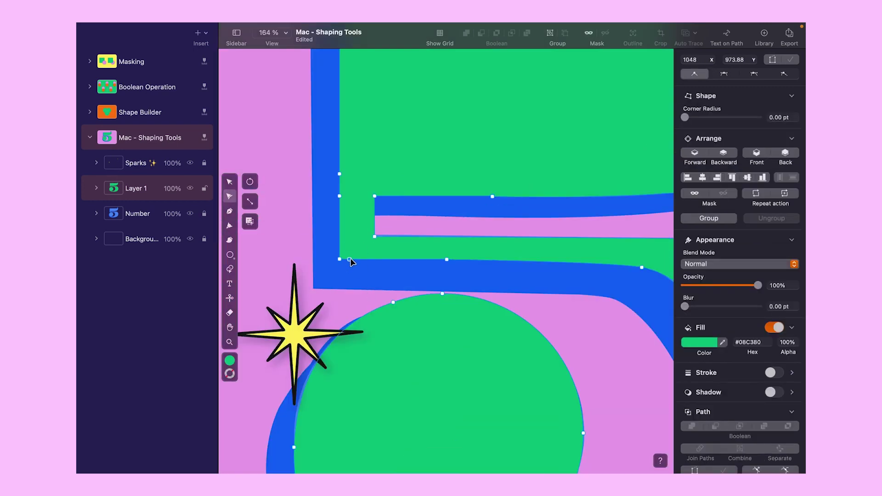
pyautogui.click(433, 200)
pyautogui.press('v')
pyautogui.press('super+0')
pyautogui.moveTo(402, 191); pyautogui.dragTo(392, 201)
# Step: Fill a copy of the 5 orange and move it beneath the green 5 in the layers
pyautogui.click(230, 360)
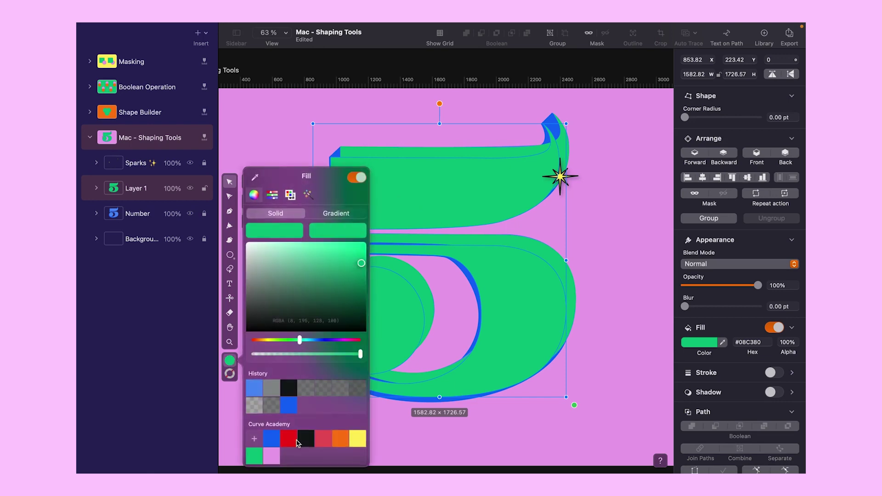
pyautogui.click(342, 440)
pyautogui.click(96, 189)
pyautogui.moveTo(135, 207); pyautogui.dragTo(105, 238)
pyautogui.click(632, 221)
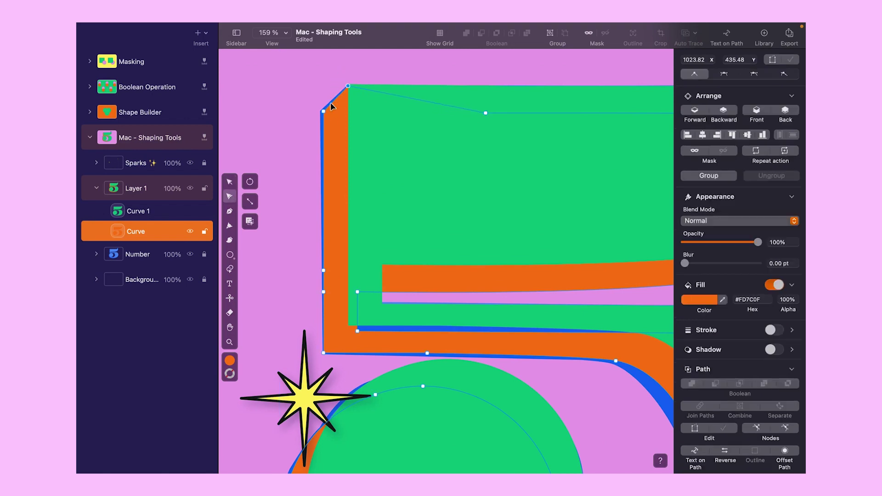
# Step: Reshape the orange shadow's nodes near the top tip and star to cover the blue sliver
pyautogui.click(323, 271)
pyautogui.scroll(-6, 323, 271)
pyautogui.click(381, 140)
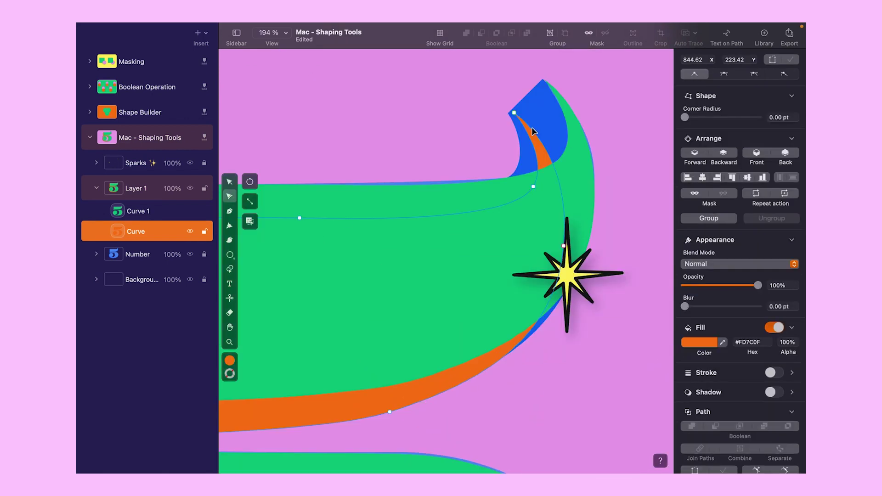
pyautogui.click(543, 79)
pyautogui.moveTo(514, 112); pyautogui.dragTo(508, 113)
pyautogui.moveTo(533, 187); pyautogui.dragTo(514, 172)
pyautogui.click(564, 245)
pyautogui.press('Escape')
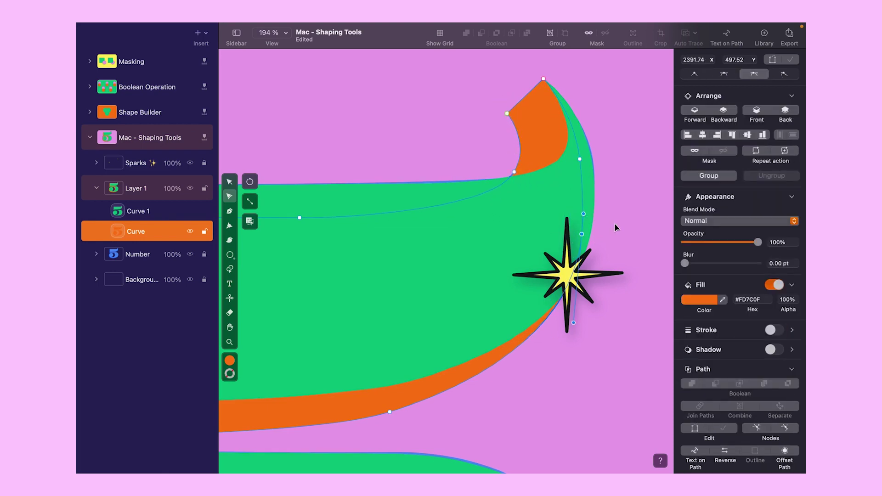
pyautogui.press('super+0')
# Step: Place a copy of the green 5 down and right and turn off its fill
pyautogui.click(470, 194)
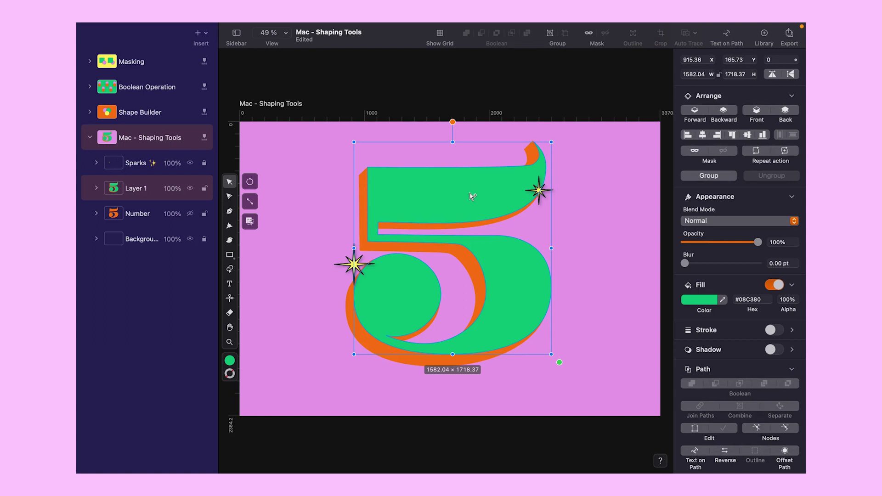
pyautogui.moveTo(470, 194); pyautogui.dragTo(497, 203)
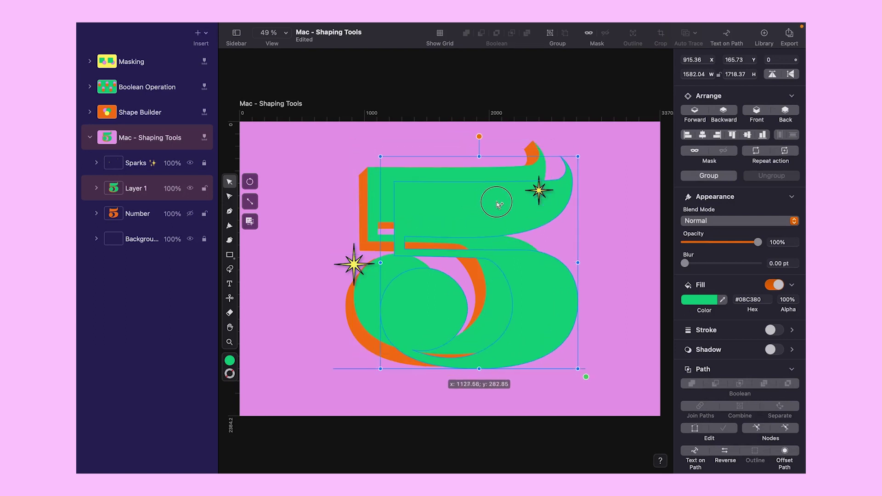
pyautogui.click(229, 361)
pyautogui.click(355, 178)
# Step: Give the copy a 20 pt light green outline and align it on top of the 5
pyautogui.click(229, 374)
pyautogui.click(357, 192)
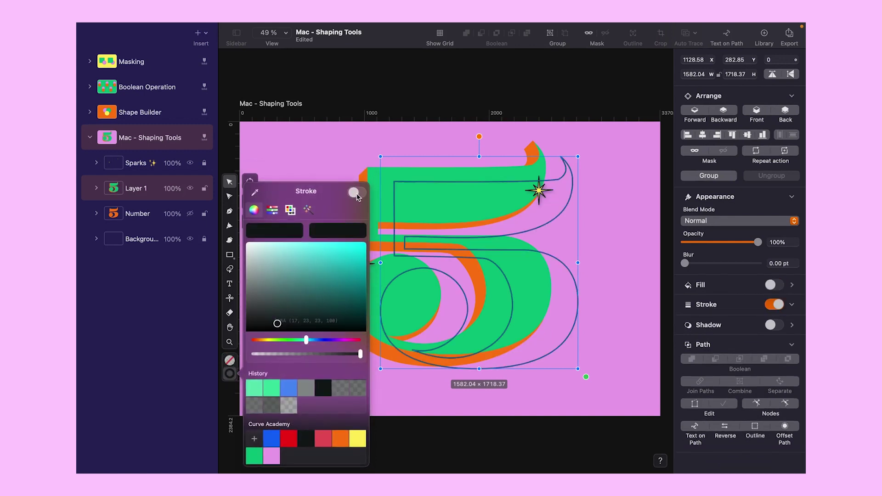
pyautogui.click(740, 318)
pyautogui.write('20')
pyautogui.press('Return')
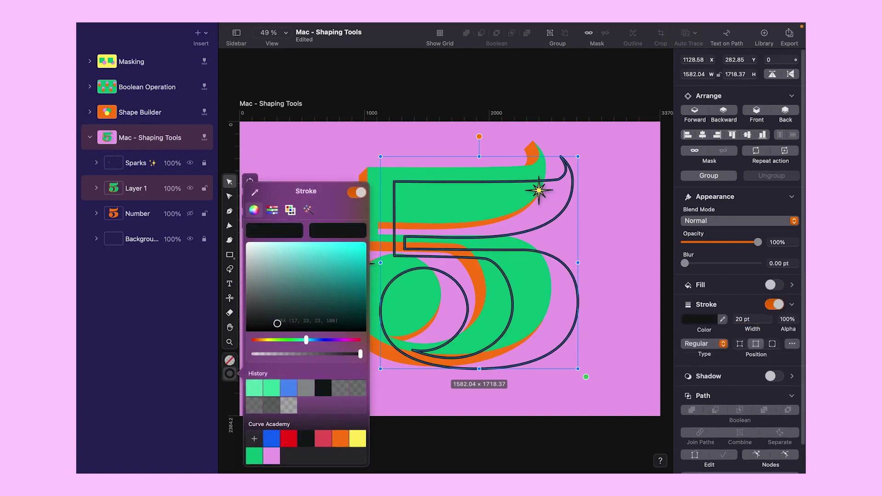
pyautogui.click(256, 454)
pyautogui.moveTo(362, 266); pyautogui.dragTo(331, 260)
pyautogui.click(230, 375)
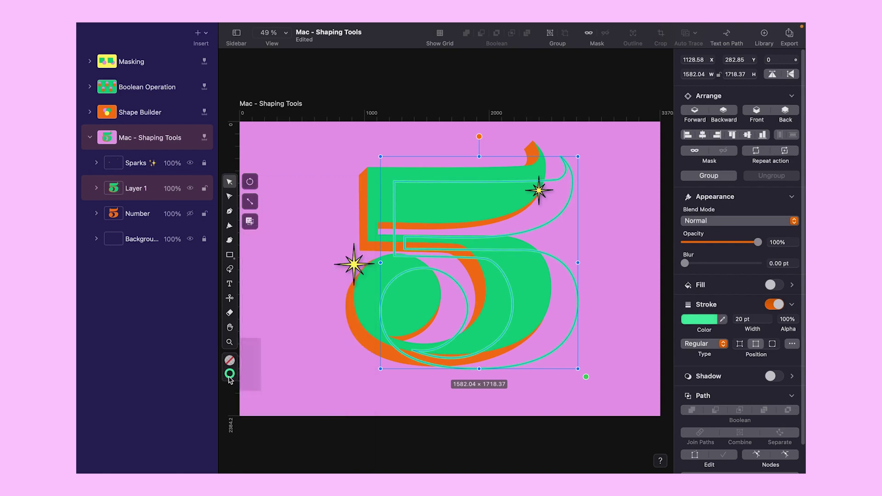
pyautogui.moveTo(566, 270); pyautogui.dragTo(539, 252)
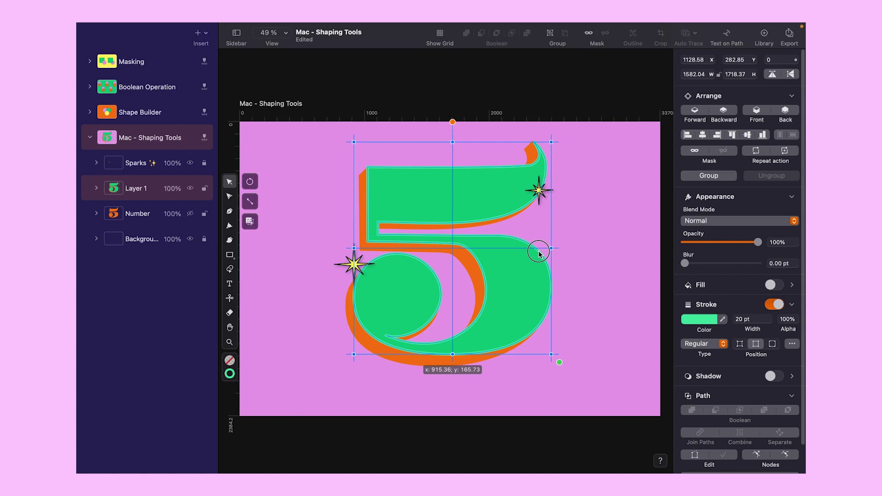
pyautogui.click(607, 261)
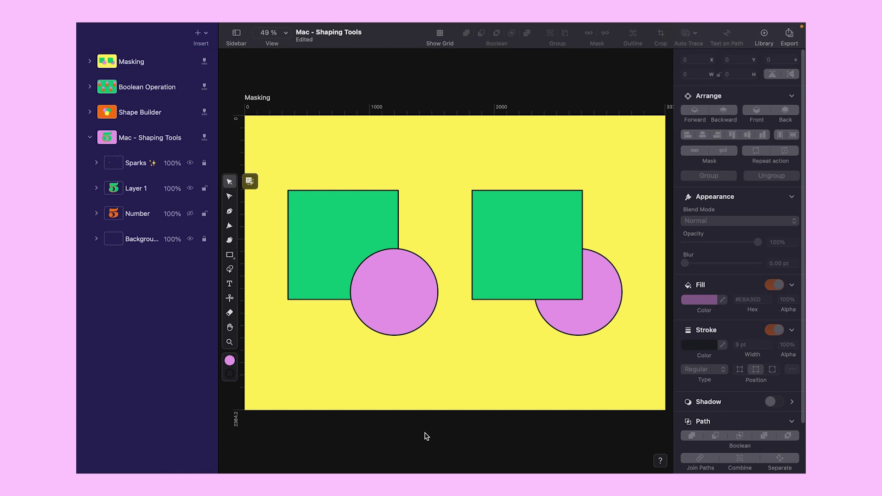
# Step: Mask the left pink circle inside the green square, creating Group 1
pyautogui.click(411, 307)
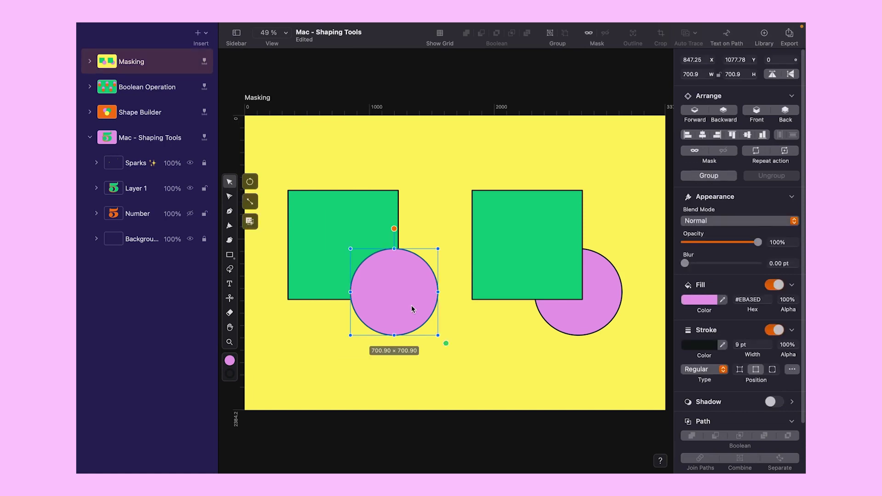
pyautogui.keyDown('shift'); pyautogui.click(375, 234); pyautogui.keyUp('shift')
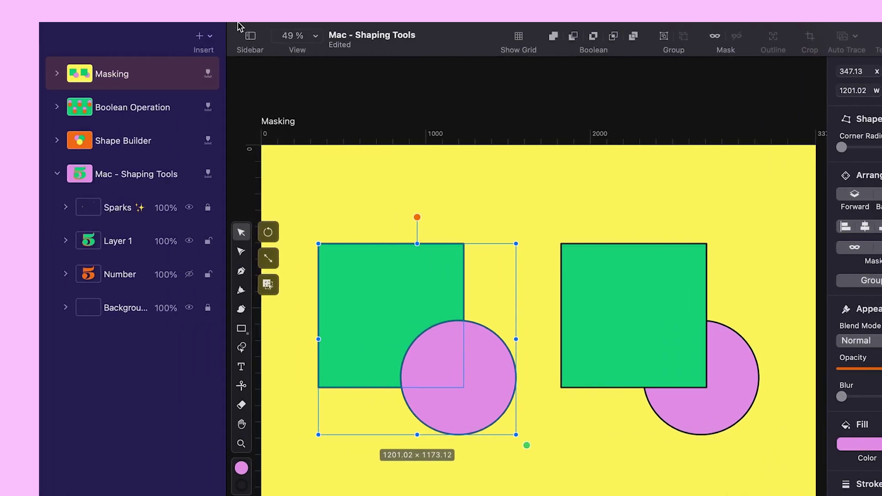
pyautogui.click(241, 30)
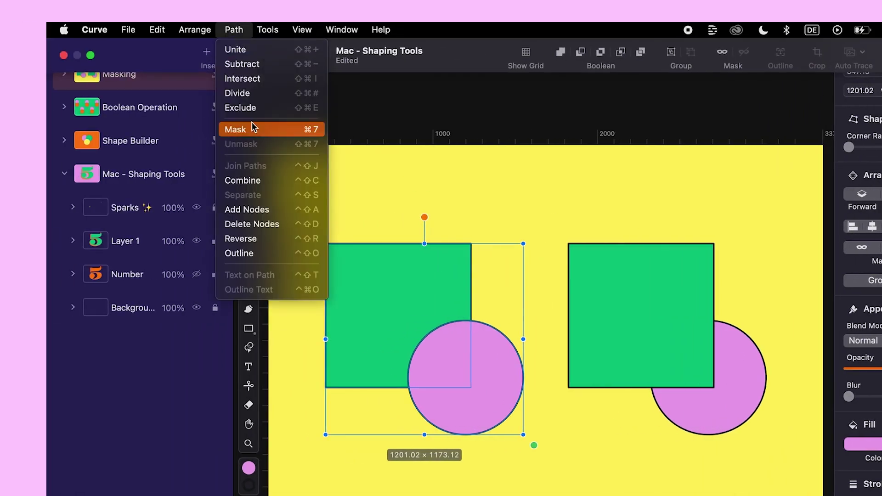
pyautogui.click(234, 29)
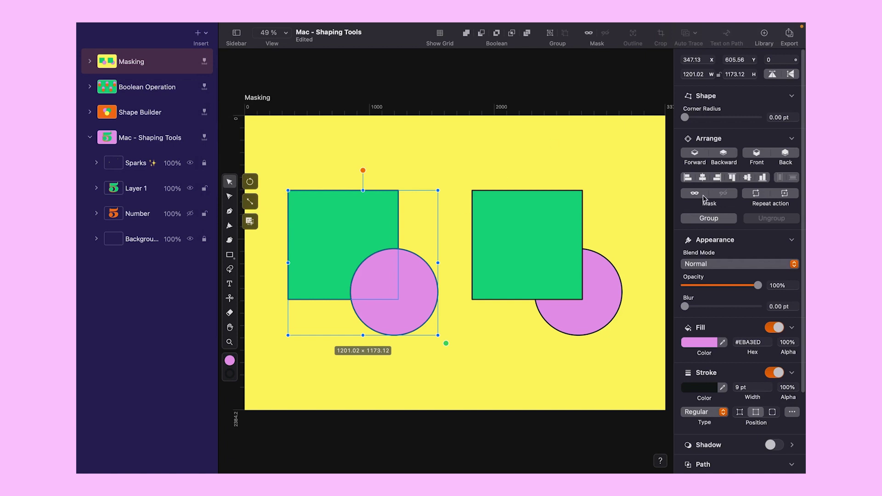
pyautogui.click(704, 198)
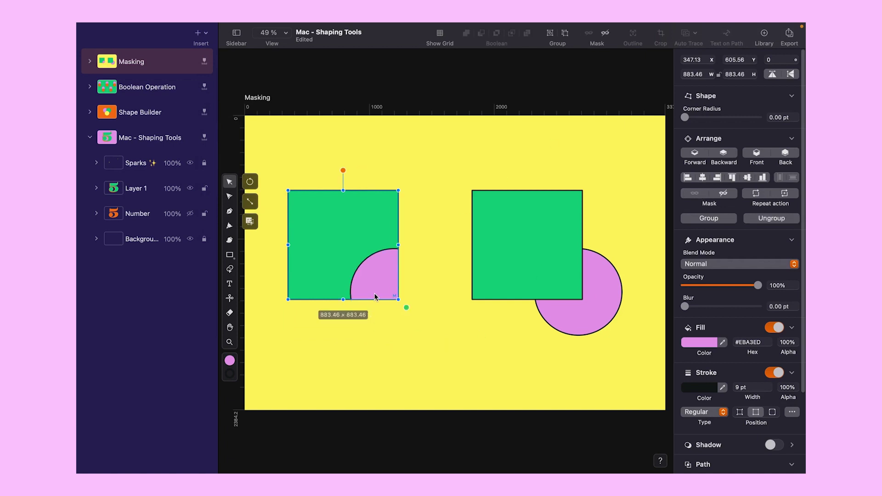
pyautogui.scroll(5, 374, 293)
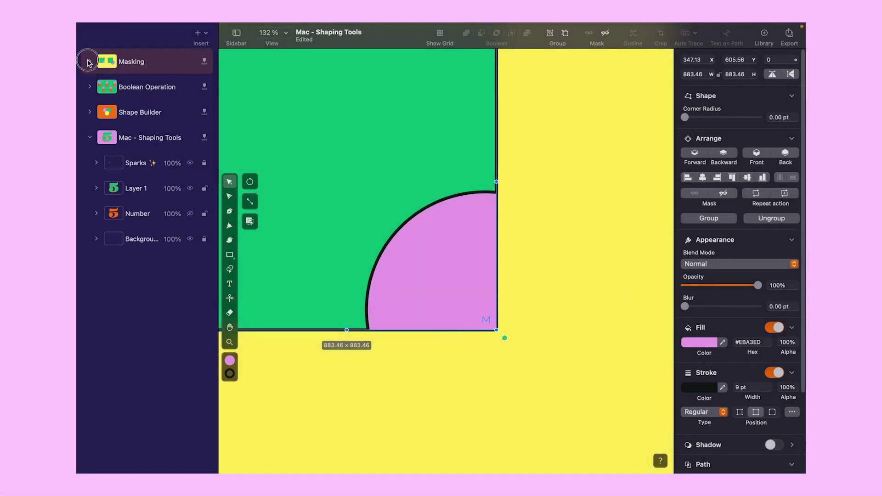
pyautogui.click(90, 62)
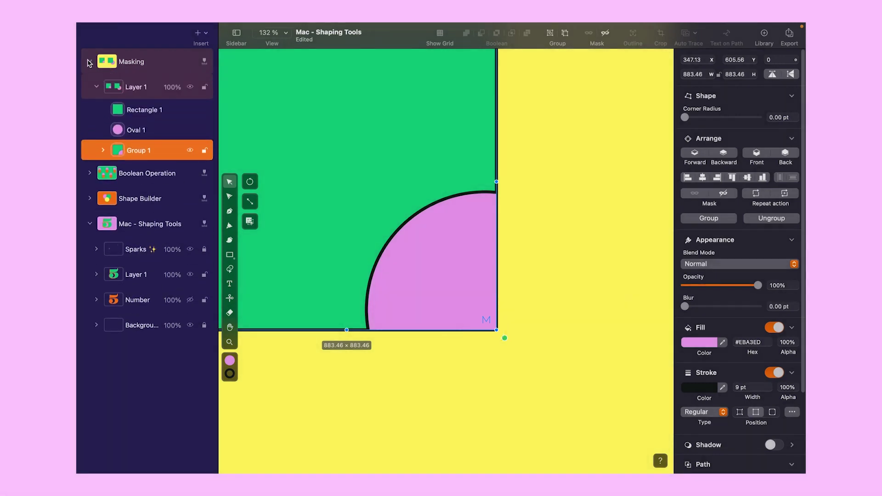
pyautogui.click(104, 153)
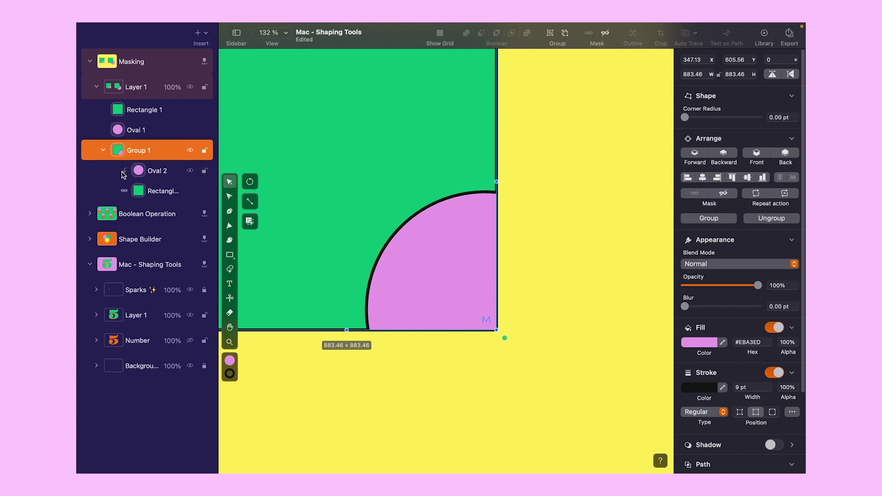
pyautogui.press('super+0')
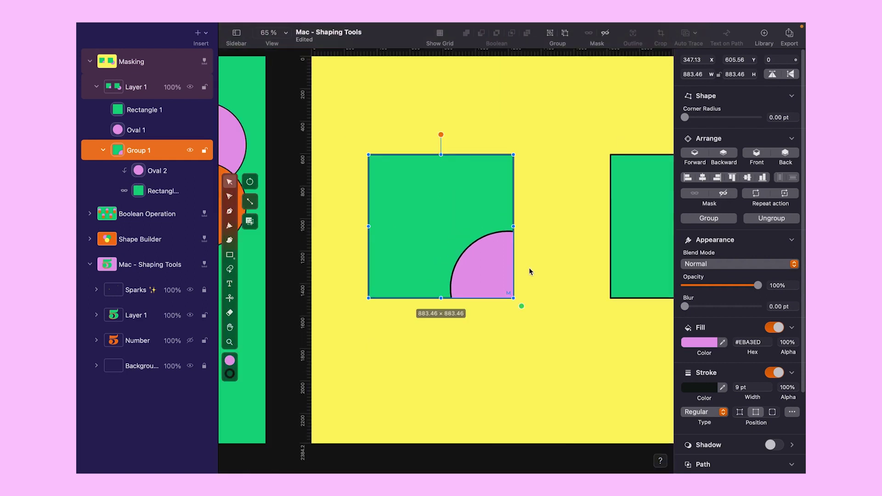
# Step: Mask the right green square inside its pink circle and move Group 2 into place
pyautogui.click(574, 304)
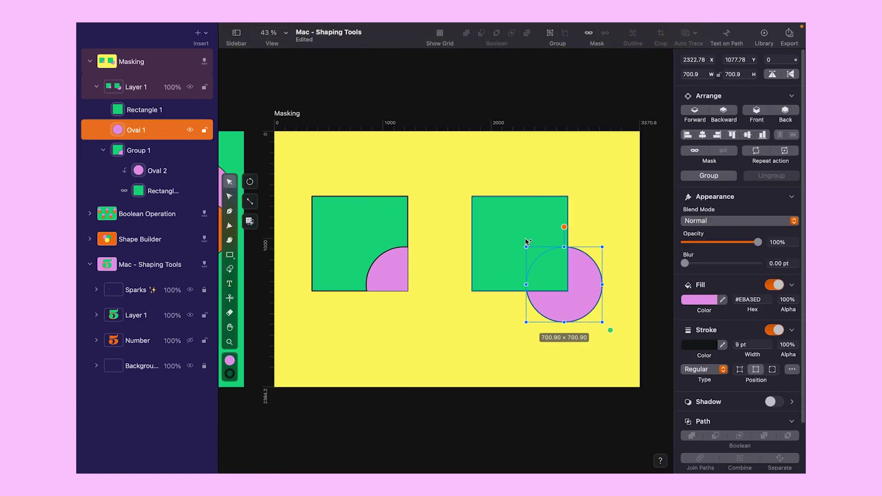
pyautogui.keyDown('shift'); pyautogui.click(525, 238); pyautogui.keyUp('shift')
pyautogui.click(697, 194)
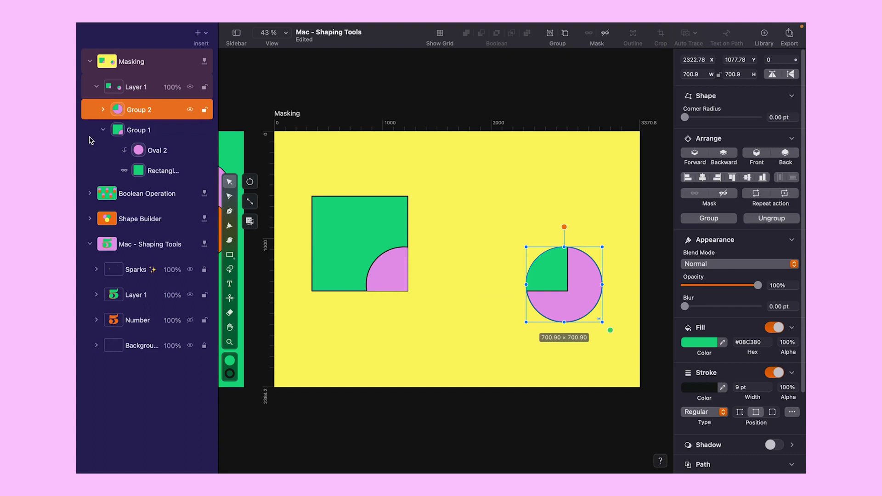
pyautogui.click(103, 109)
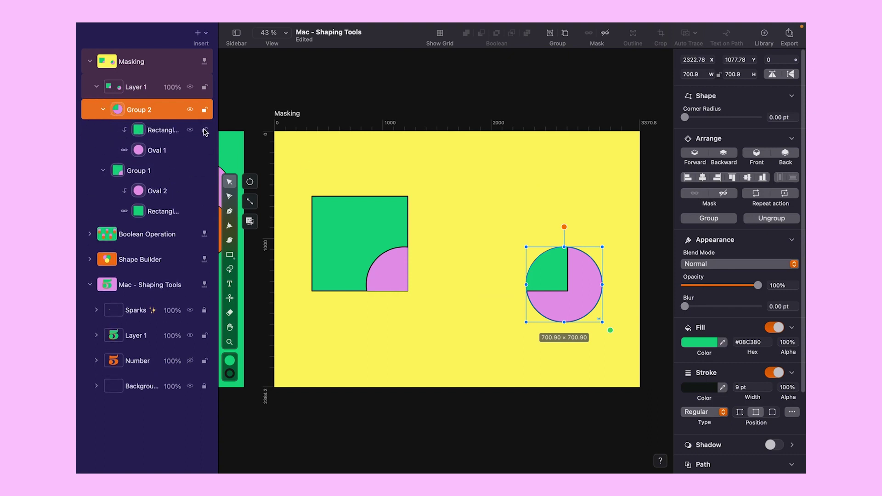
pyautogui.click(102, 110)
pyautogui.moveTo(579, 300); pyautogui.dragTo(581, 269)
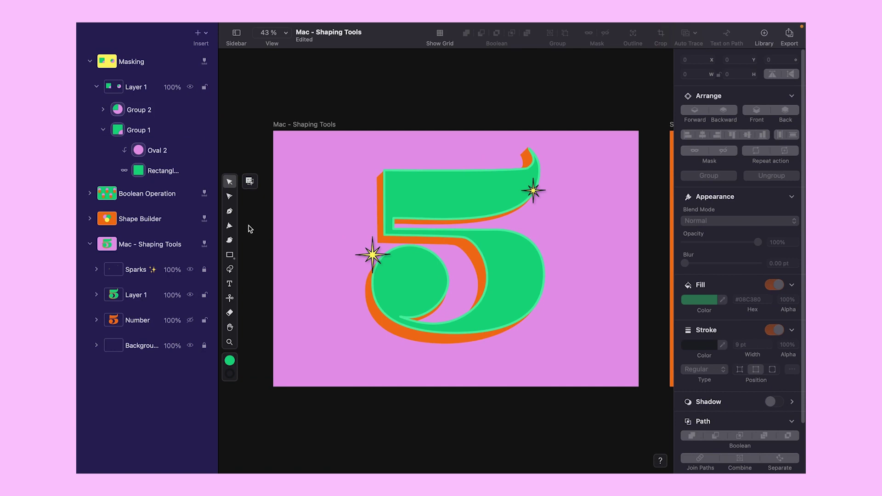
# Step: Set up the Pen tool with fill on, stroke off and 50% opacity
pyautogui.click(229, 212)
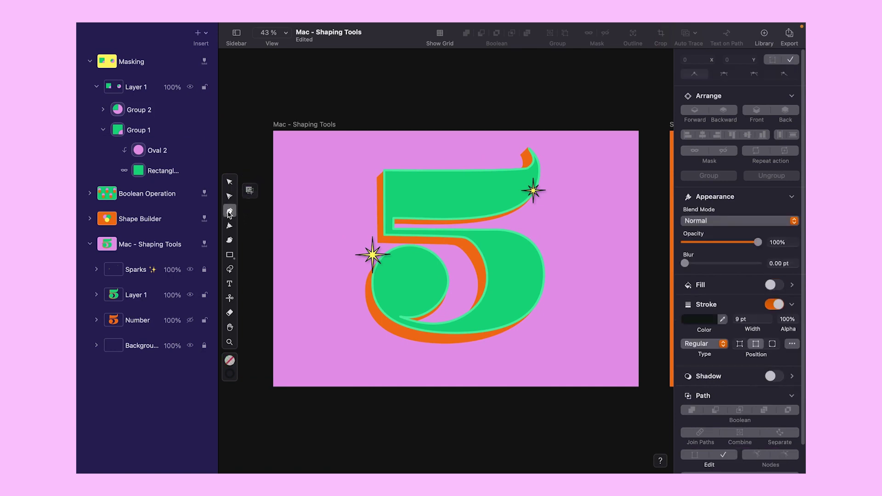
pyautogui.click(229, 360)
pyautogui.click(357, 178)
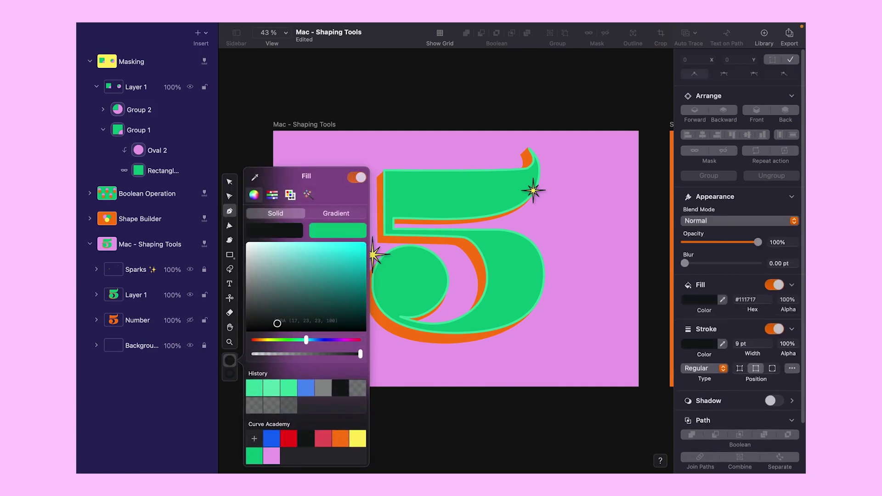
pyautogui.click(229, 374)
pyautogui.click(359, 193)
pyautogui.press('5')
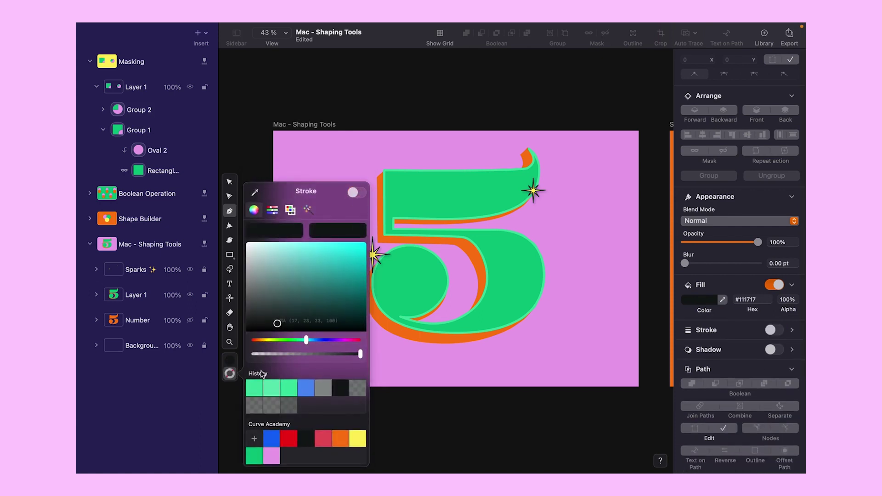
pyautogui.click(230, 373)
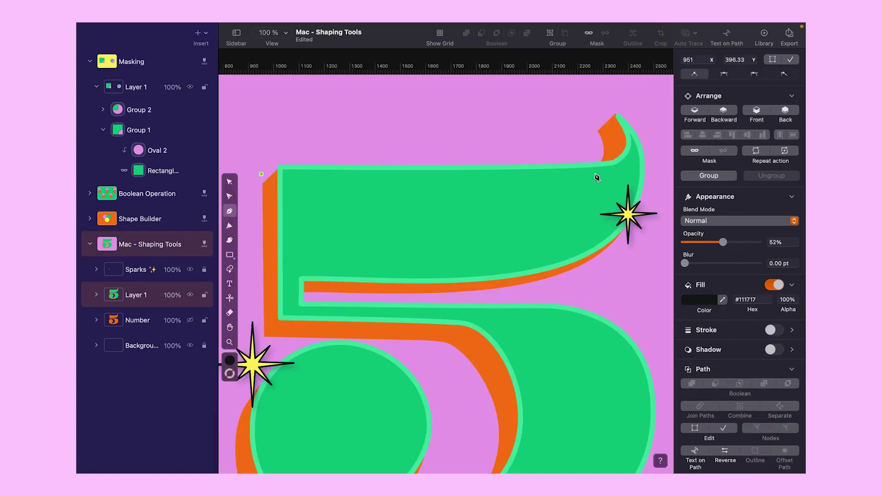
# Step: Draw a dark shade path along the 5's top edge and left side, clipped to the 5
pyautogui.click(493, 176)
pyautogui.click(630, 162)
pyautogui.moveTo(628, 127); pyautogui.dragTo(619, 116)
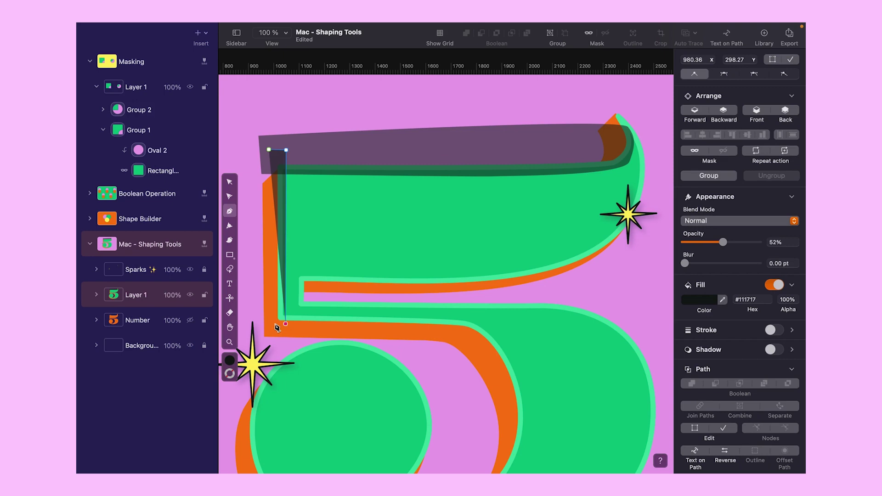
pyautogui.scroll(3, 571, 289)
pyautogui.click(571, 289)
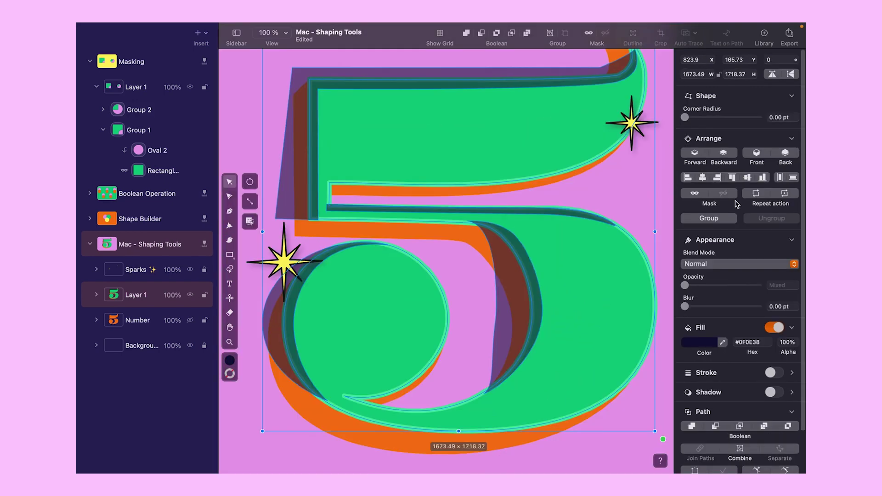
pyautogui.click(695, 194)
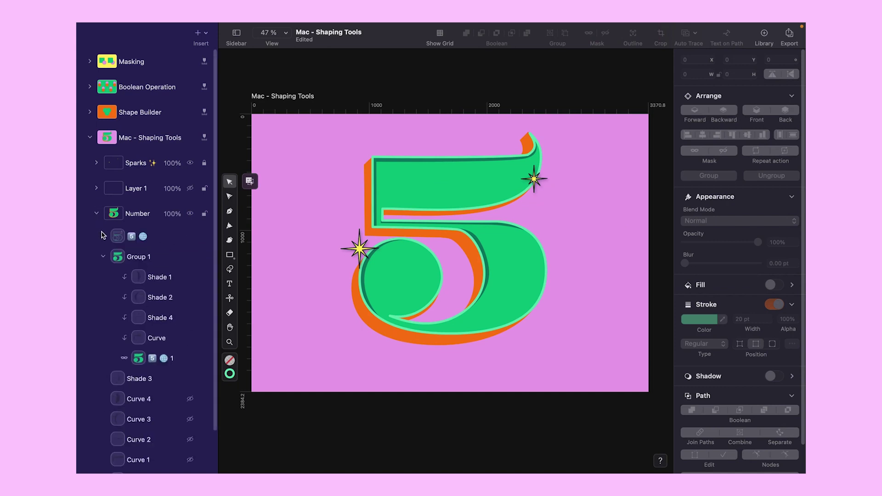
# Step: Select the Shade 1 through Curve layers and raise their opacity to 100%
pyautogui.click(154, 277)
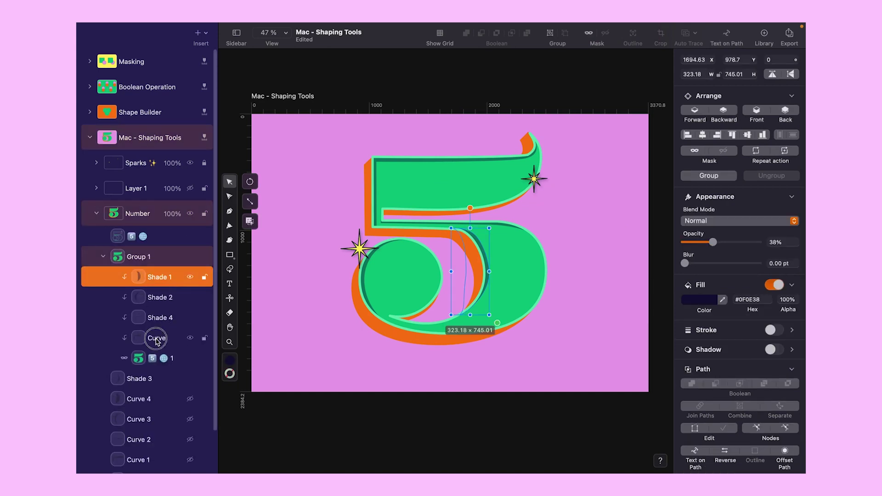
pyautogui.keyDown('shift'); pyautogui.click(156, 338); pyautogui.keyUp('shift')
pyautogui.moveTo(713, 286); pyautogui.dragTo(759, 285)
pyautogui.click(616, 295)
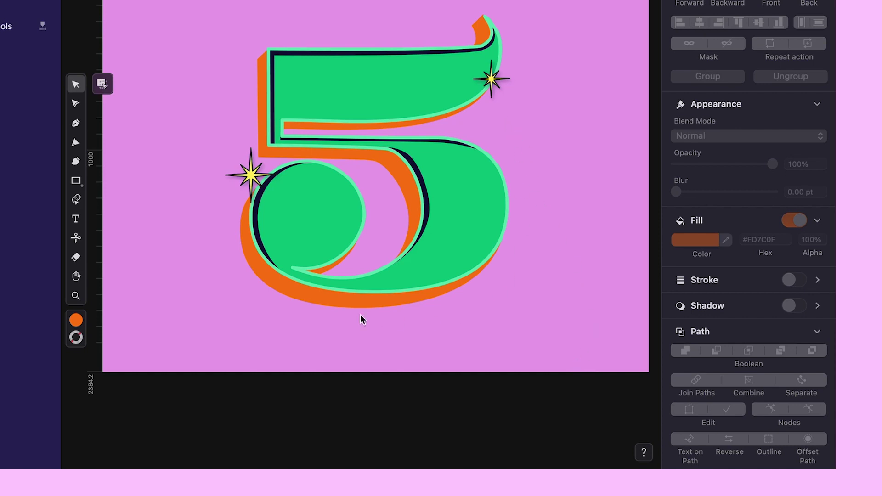
# Step: Turn on the 5's shadow with 0 pt blur, 120° angle and offset changed from 40 to 25 pt
pyautogui.click(291, 298)
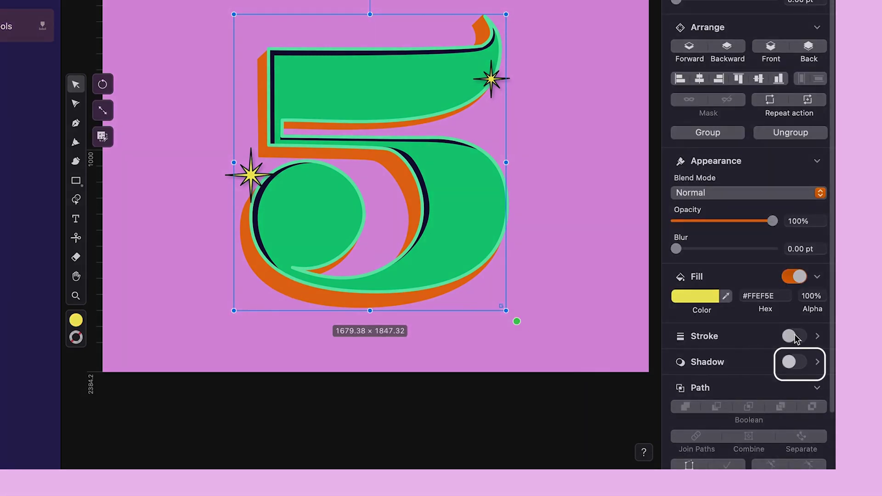
pyautogui.click(799, 363)
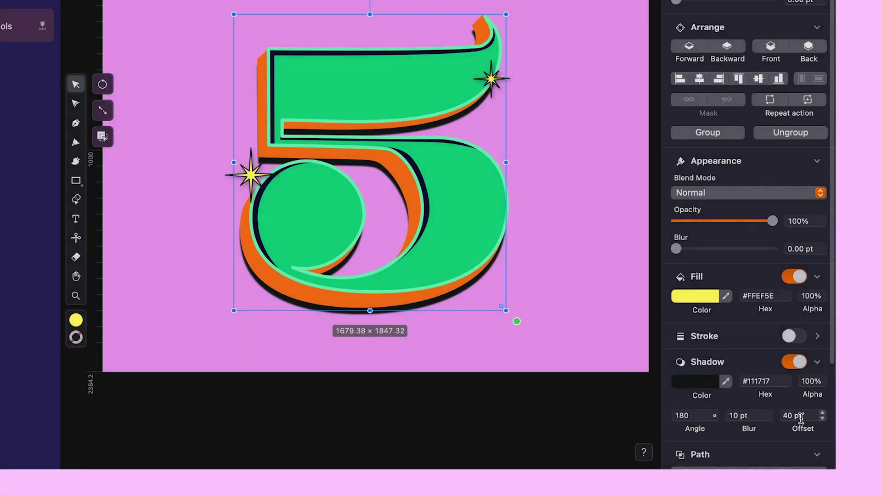
pyautogui.click(734, 416)
pyautogui.write('0')
pyautogui.press('Return')
pyautogui.click(682, 416)
pyautogui.write('12')
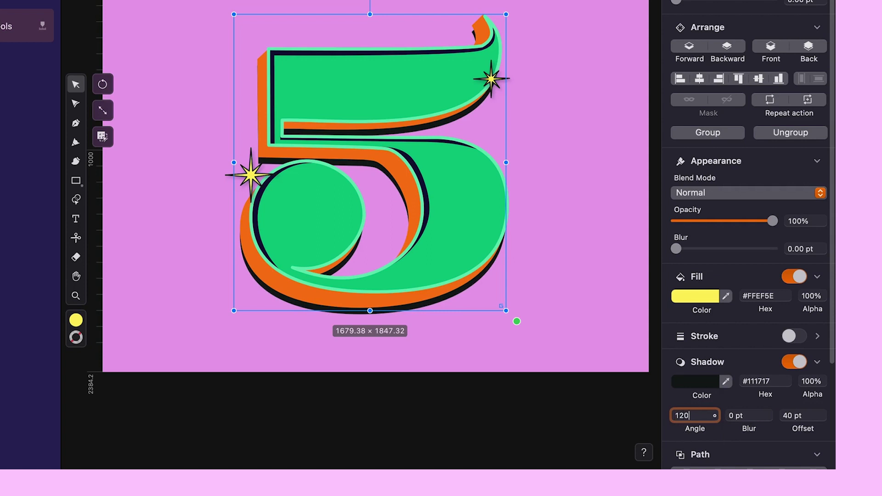
pyautogui.write('0')
pyautogui.press('Return')
pyautogui.click(790, 414)
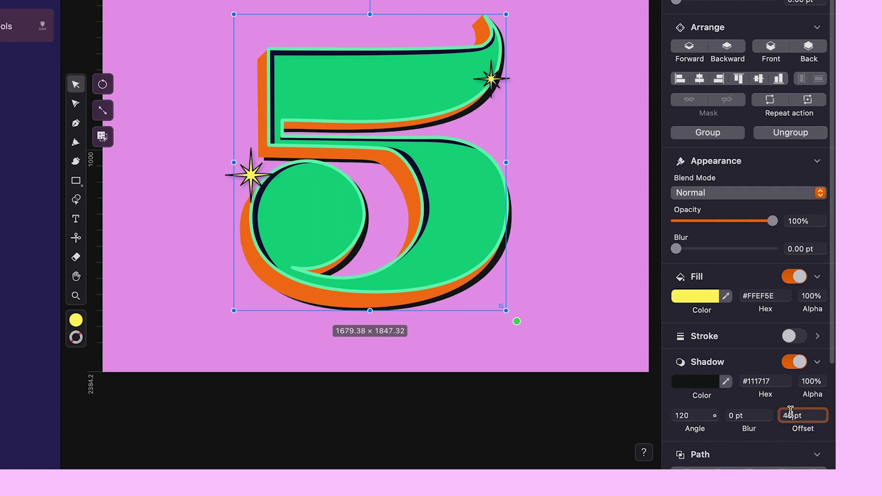
pyautogui.press('BackSpace')
pyautogui.press('BackSpace')
pyautogui.write('25')
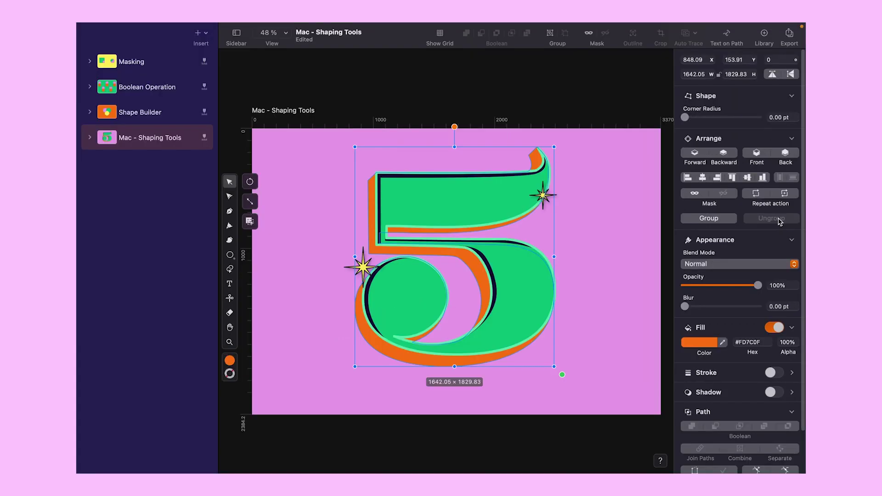
# Step: Place the Shiny stripe asset behind the 5 and mask it inside the orange offset shape
pyautogui.click(768, 41)
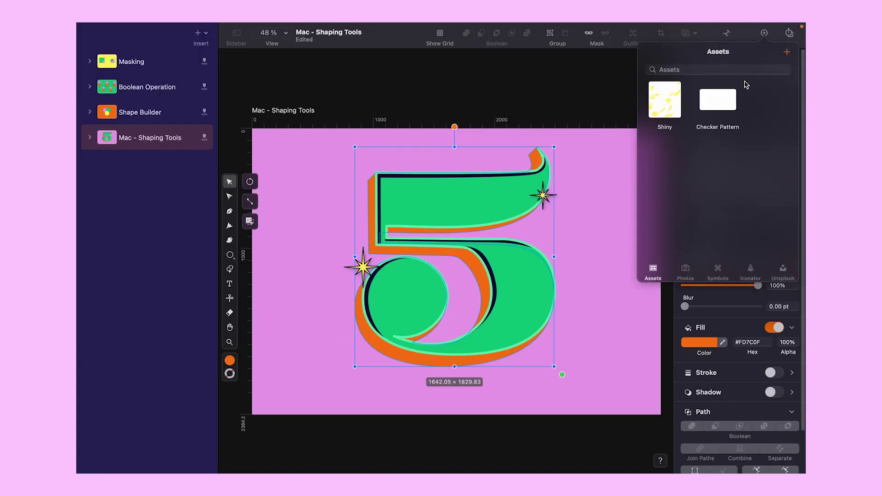
pyautogui.click(670, 109)
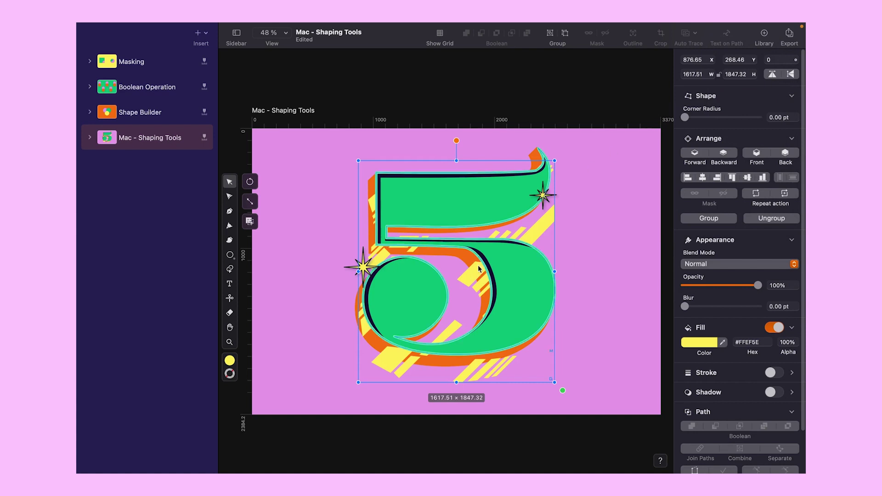
pyautogui.moveTo(464, 282); pyautogui.dragTo(448, 274)
pyautogui.hotkey('shift', 'Right')
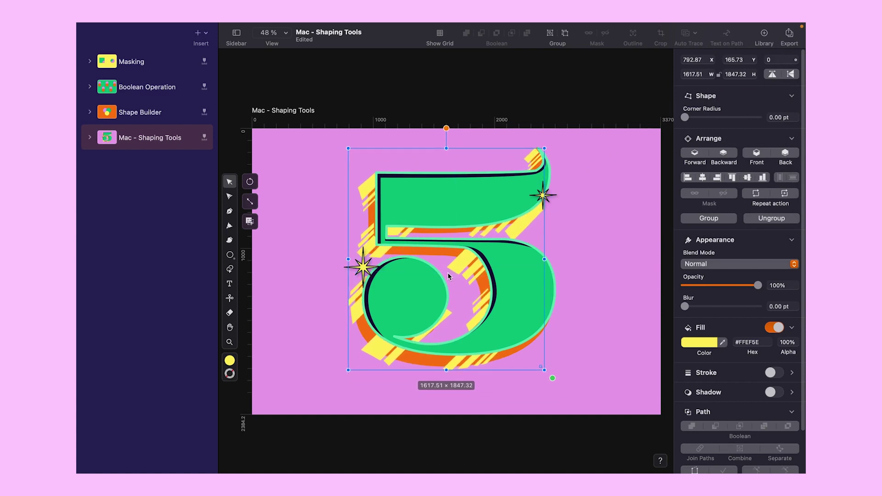
pyautogui.press('Up')
pyautogui.keyDown('shift'); pyautogui.click(421, 255); pyautogui.keyUp('shift')
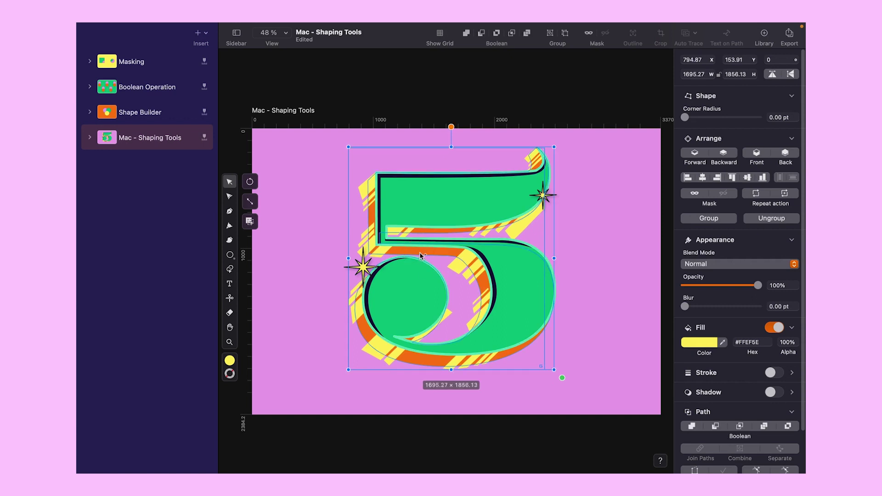
pyautogui.click(695, 193)
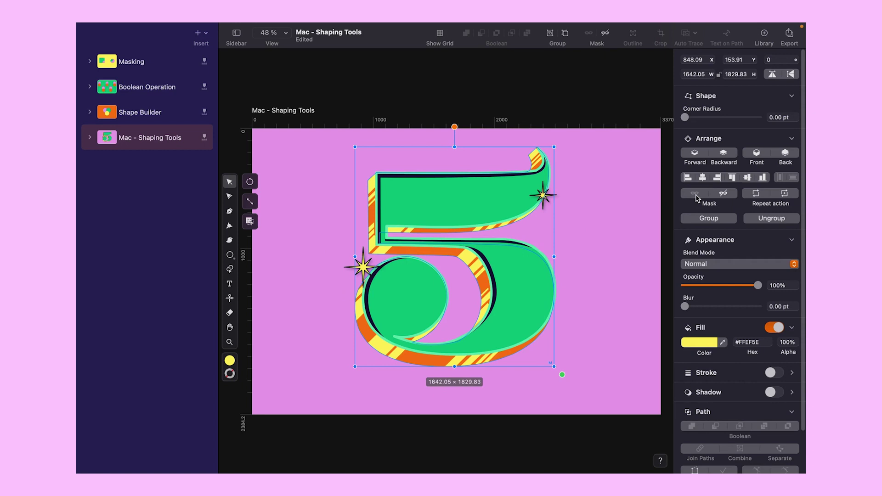
pyautogui.click(634, 256)
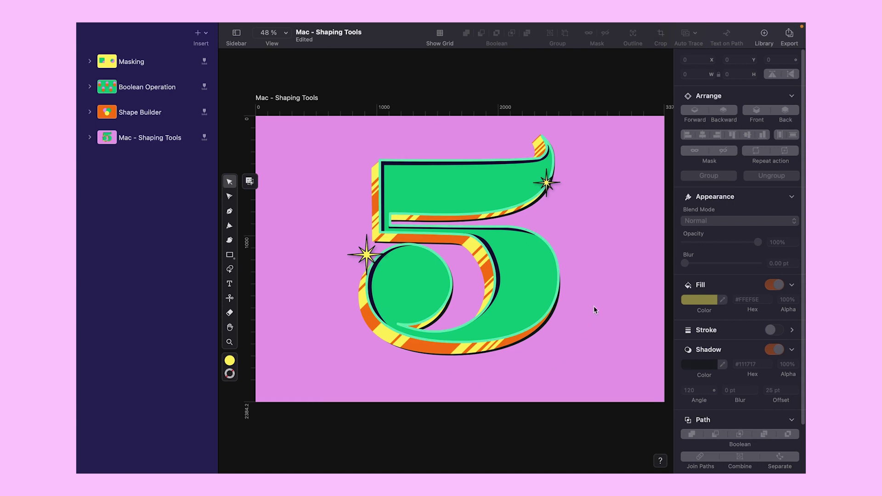
# Step: Insert the Checker Pattern grid from the asset library over the artboard
pyautogui.click(764, 32)
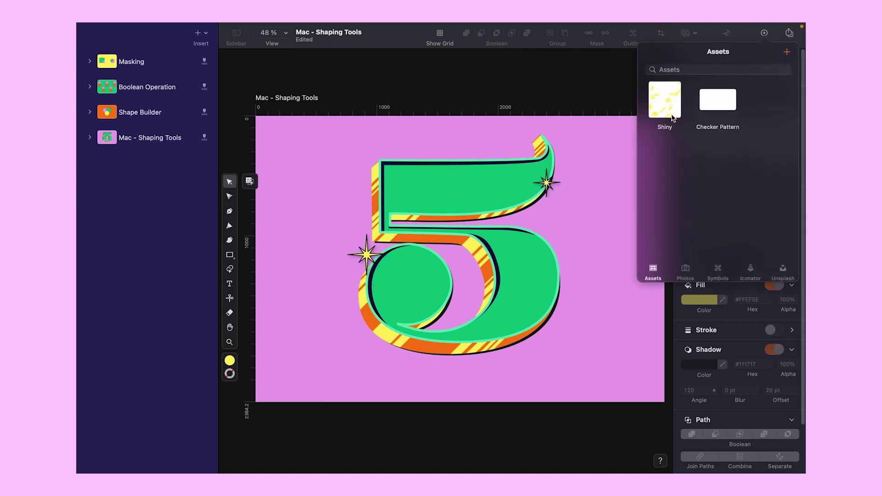
pyautogui.click(730, 106)
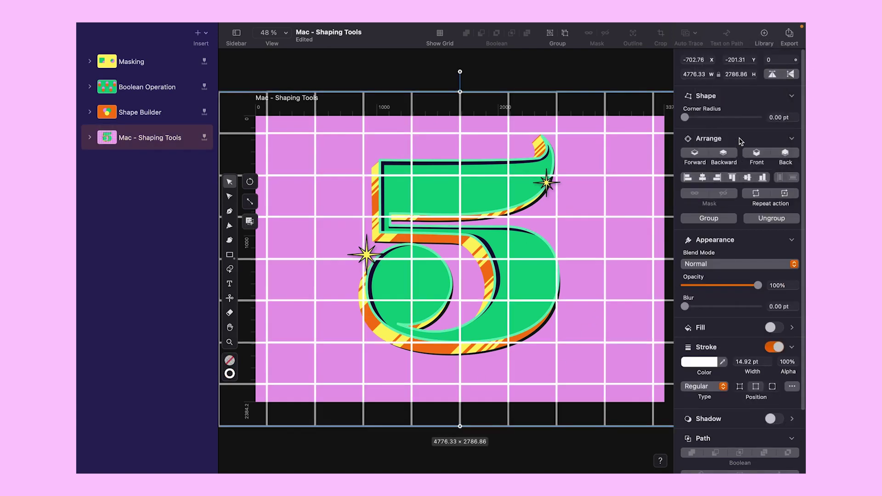
pyautogui.click(90, 137)
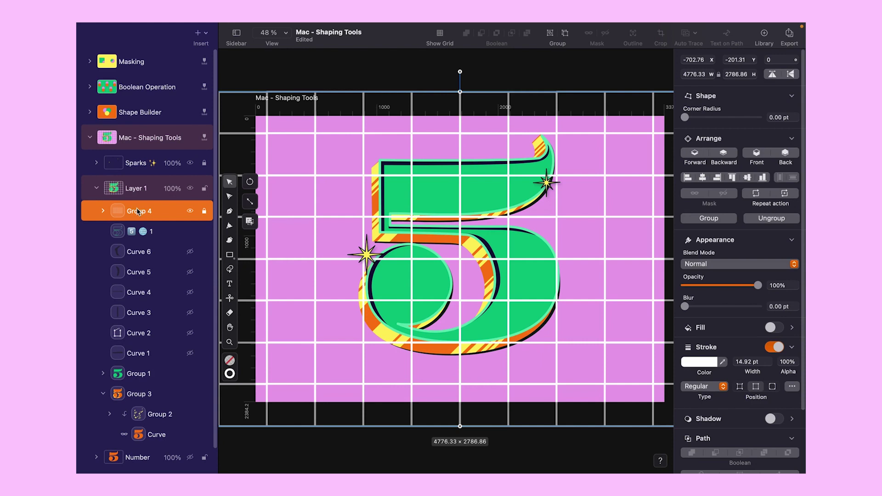
pyautogui.click(91, 138)
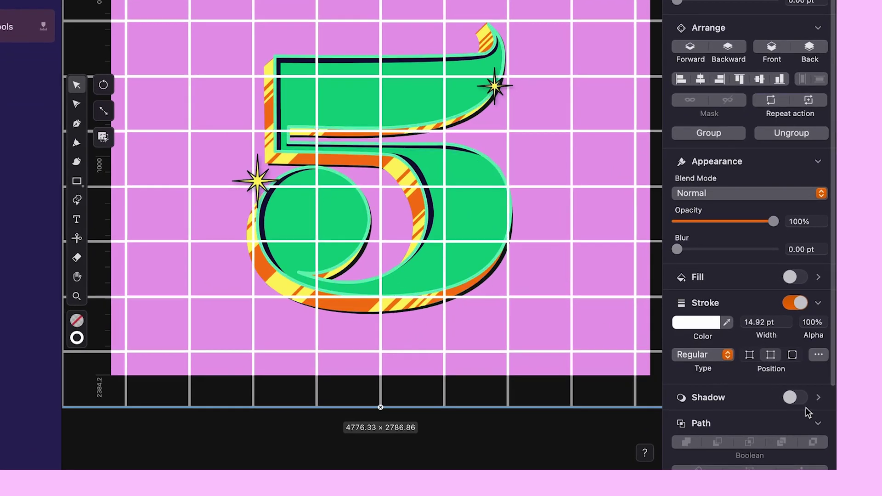
pyautogui.scroll(-4, 808, 412)
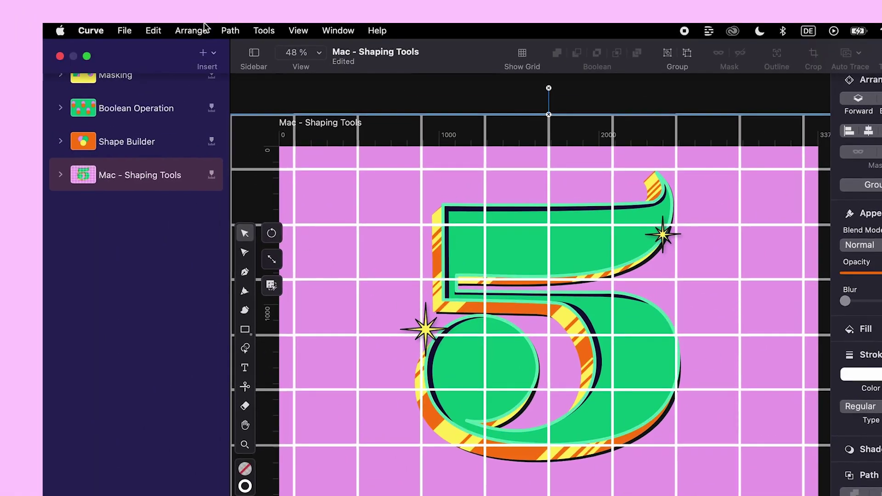
# Step: Draw a 3519.76 × 2598.27 rectangle spanning the whole artboard
pyautogui.click(230, 33)
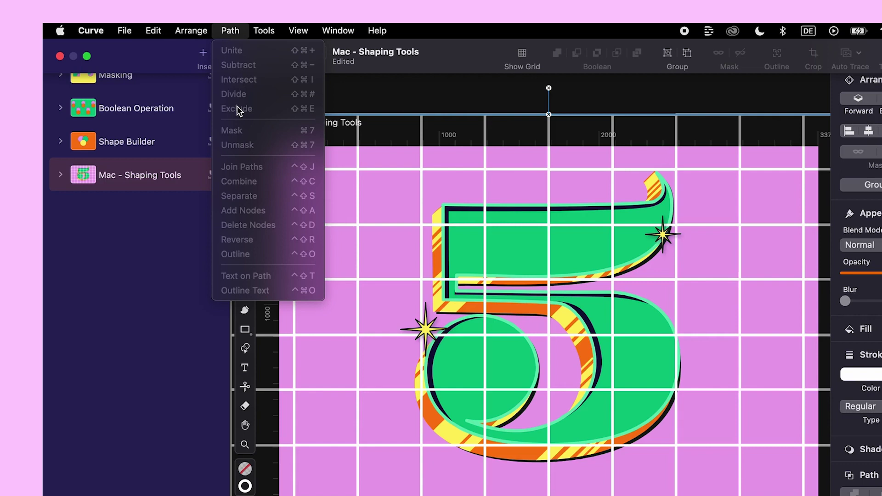
pyautogui.click(230, 32)
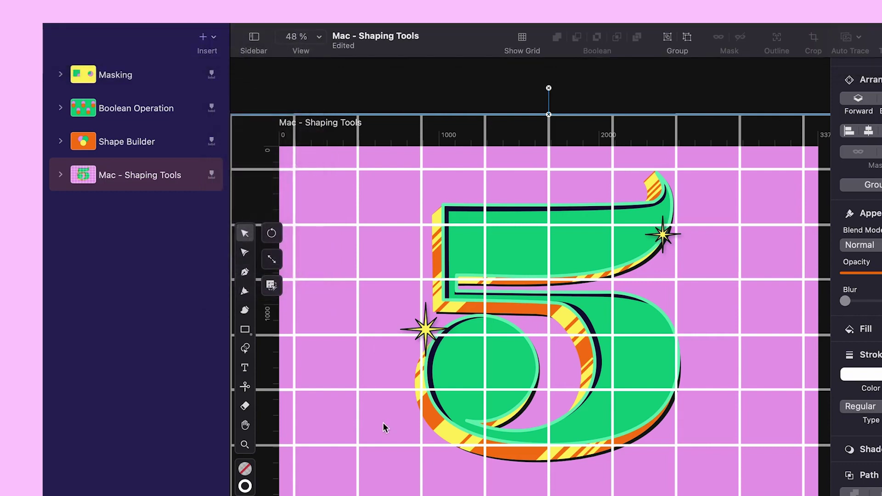
pyautogui.press('r')
pyautogui.moveTo(246, 102); pyautogui.dragTo(672, 413)
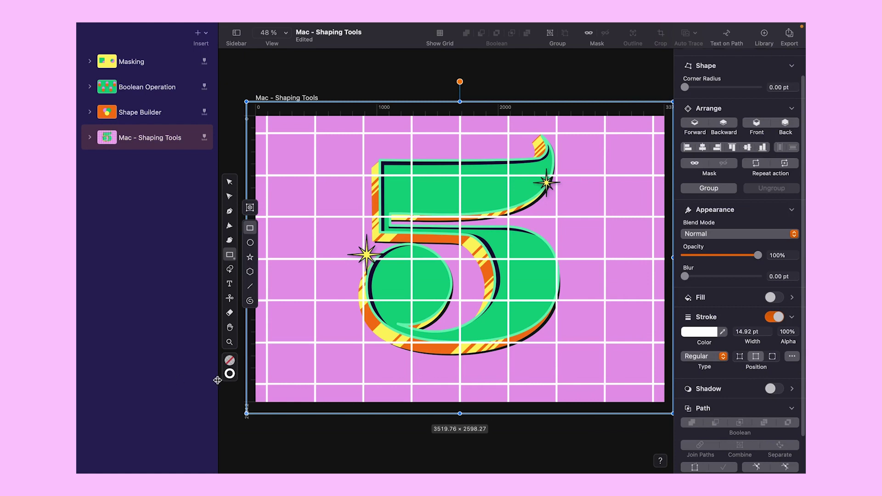
# Step: Fill the background rectangle blue and draw a 2290 × 2290 circle over the artwork
pyautogui.click(230, 361)
pyautogui.click(275, 394)
pyautogui.press('e')
pyautogui.moveTo(394, 169); pyautogui.dragTo(570, 342)
pyautogui.click(695, 74)
pyautogui.write('2290')
pyautogui.press('Return')
# Step: Move the circle up and left over the artboard and fill it green
pyautogui.press('v')
pyautogui.moveTo(481, 184); pyautogui.dragTo(406, 136)
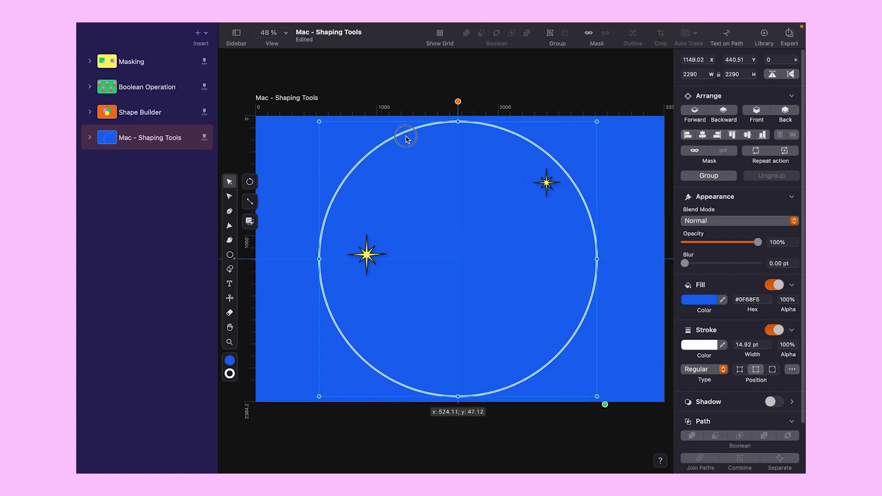
pyautogui.click(230, 361)
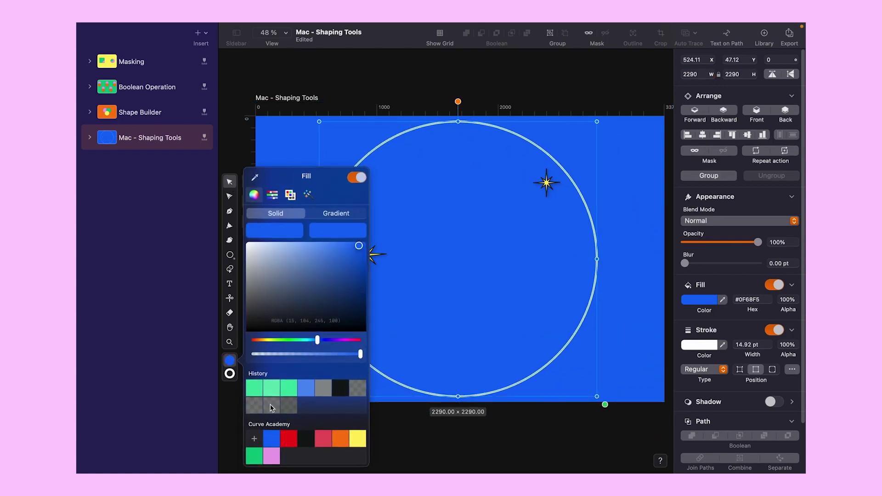
pyautogui.click(252, 455)
pyautogui.click(508, 89)
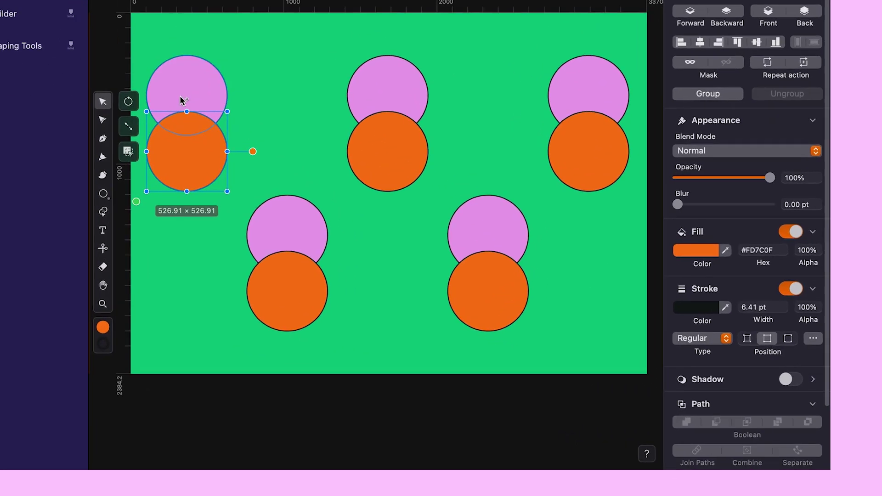
# Step: Union the top-left pink and orange circles, and subtract the top-middle orange circle to make a pink crescent
pyautogui.keyDown('shift'); pyautogui.click(292, 180); pyautogui.keyUp('shift')
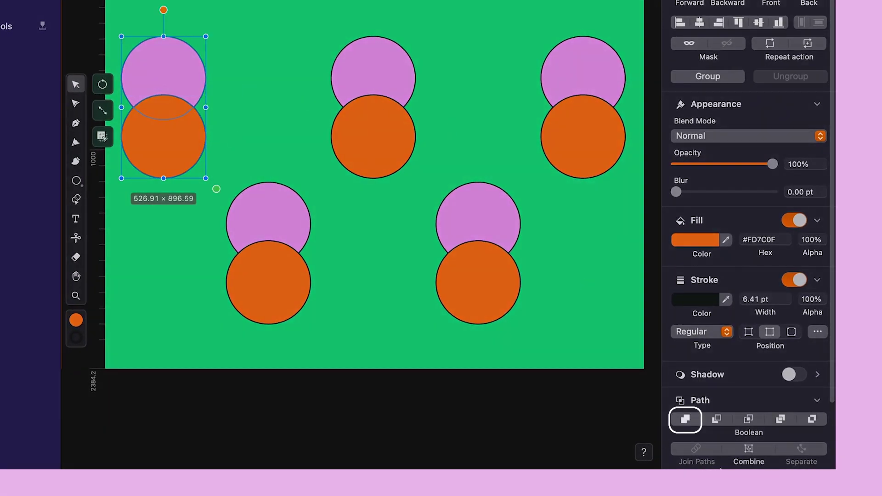
pyautogui.click(688, 427)
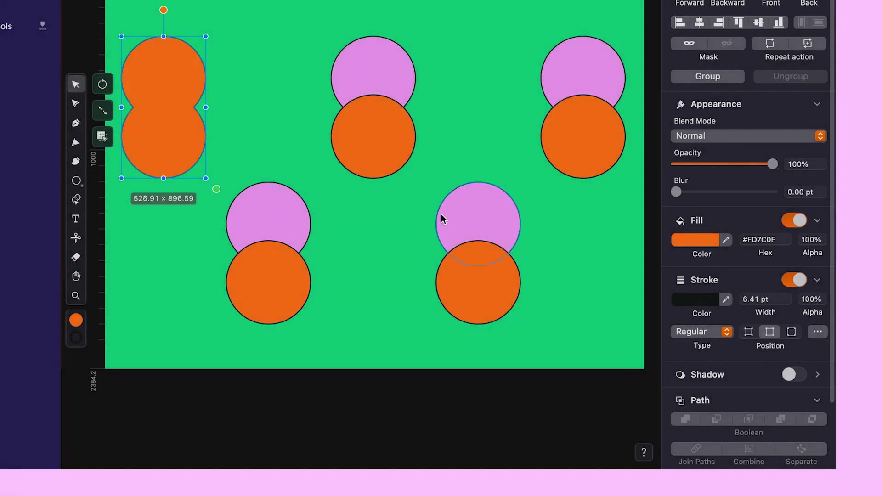
pyautogui.click(391, 142)
pyautogui.keyDown('shift'); pyautogui.click(391, 54); pyautogui.keyUp('shift')
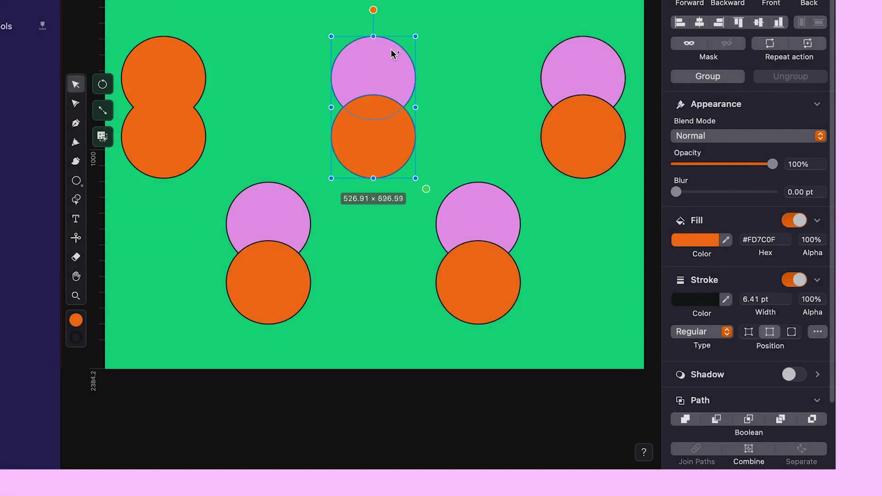
pyautogui.click(721, 420)
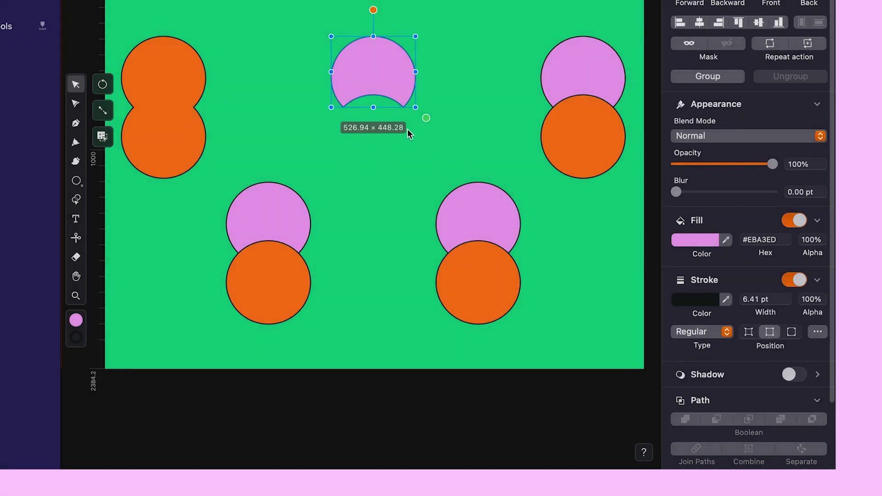
pyautogui.click(477, 100)
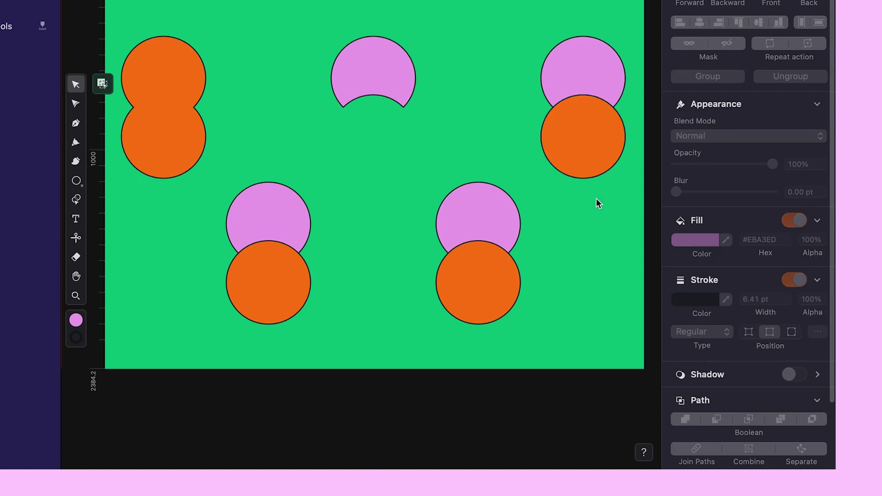
# Step: Intersect the right-hand orange and pink circles to leave only an orange lens
pyautogui.click(601, 171)
pyautogui.keyDown('shift'); pyautogui.click(594, 80); pyautogui.keyUp('shift')
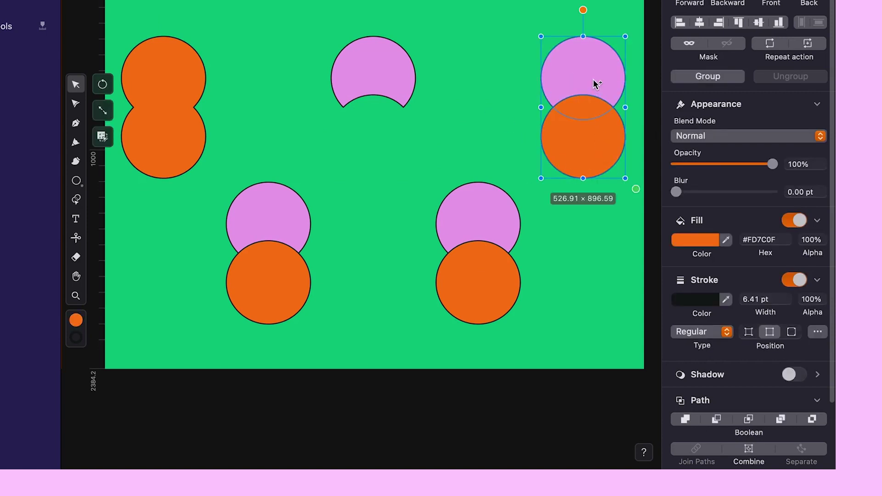
pyautogui.click(756, 420)
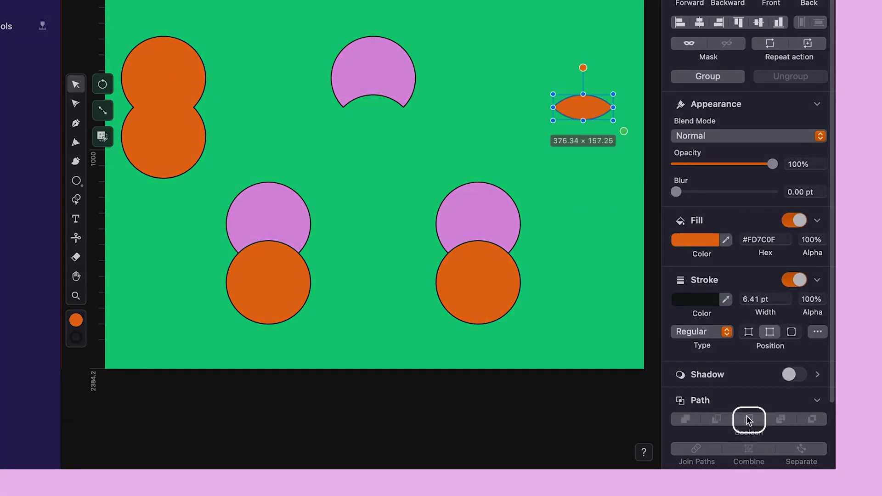
pyautogui.click(623, 272)
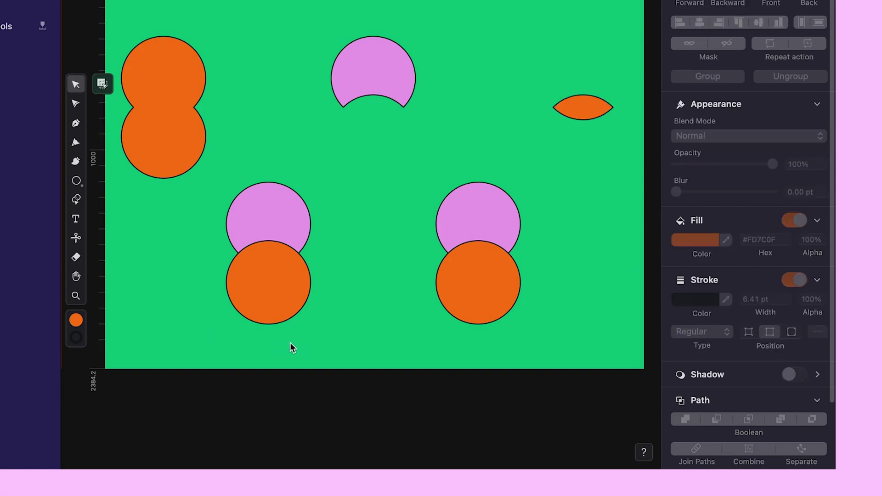
# Step: Pull the lower-left pieces apart, and split the lower-right circle pair at their overlap
pyautogui.click(282, 276)
pyautogui.keyDown('shift'); pyautogui.click(287, 223); pyautogui.keyUp('shift')
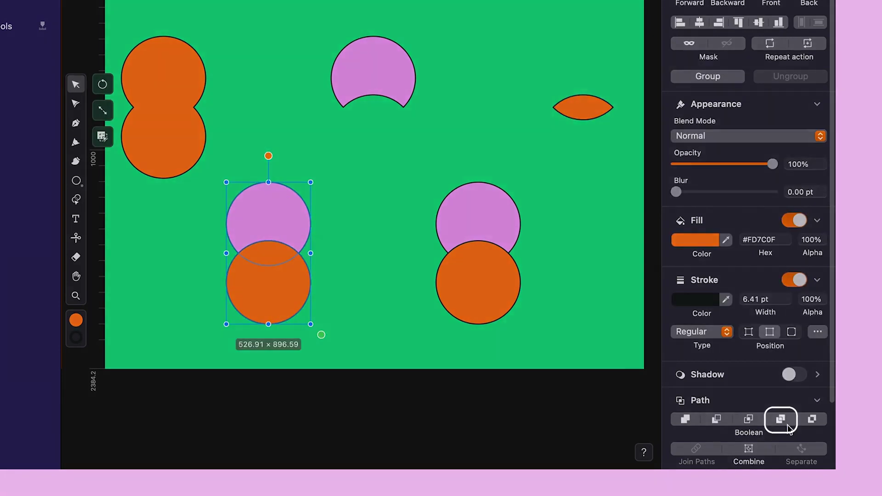
pyautogui.moveTo(266, 303); pyautogui.dragTo(267, 315)
pyautogui.moveTo(265, 215); pyautogui.dragTo(266, 203)
pyautogui.click(488, 347)
pyautogui.moveTo(488, 348); pyautogui.dragTo(528, 207)
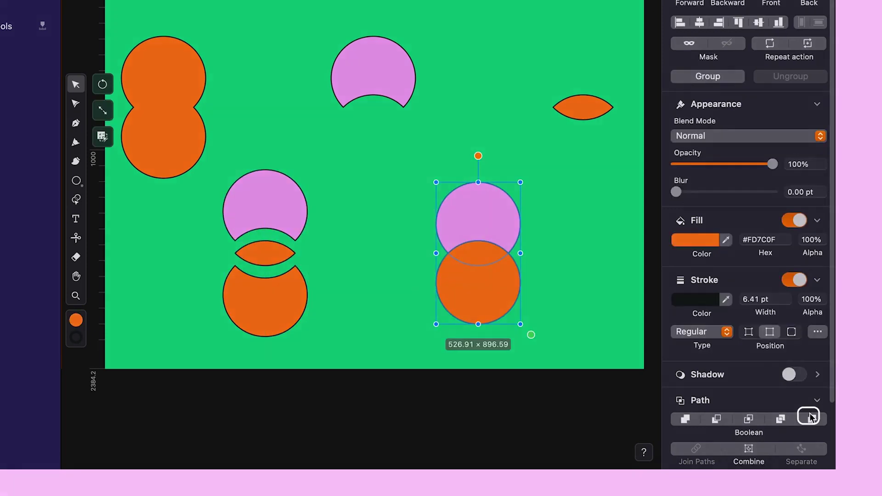
pyautogui.click(812, 419)
pyautogui.click(523, 260)
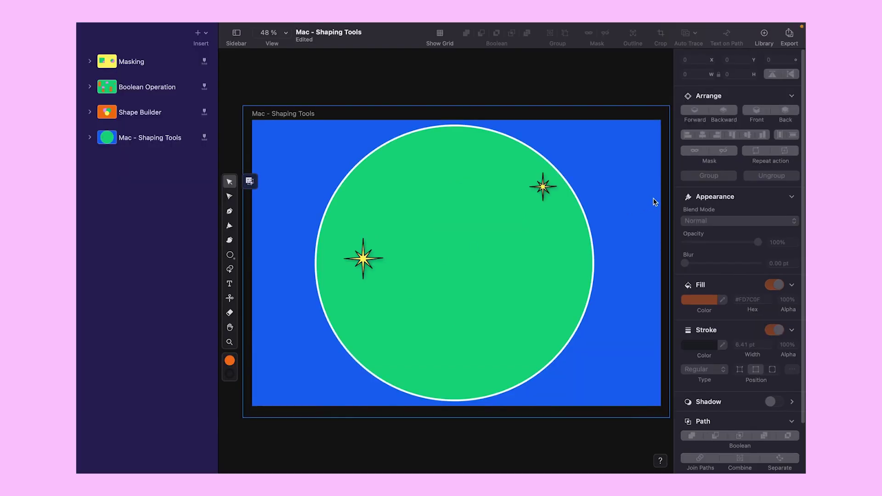
# Step: Subtract the green circle from the blue background rectangle so the grid shows through
pyautogui.click(651, 201)
pyautogui.keyDown('shift'); pyautogui.click(545, 226); pyautogui.keyUp('shift')
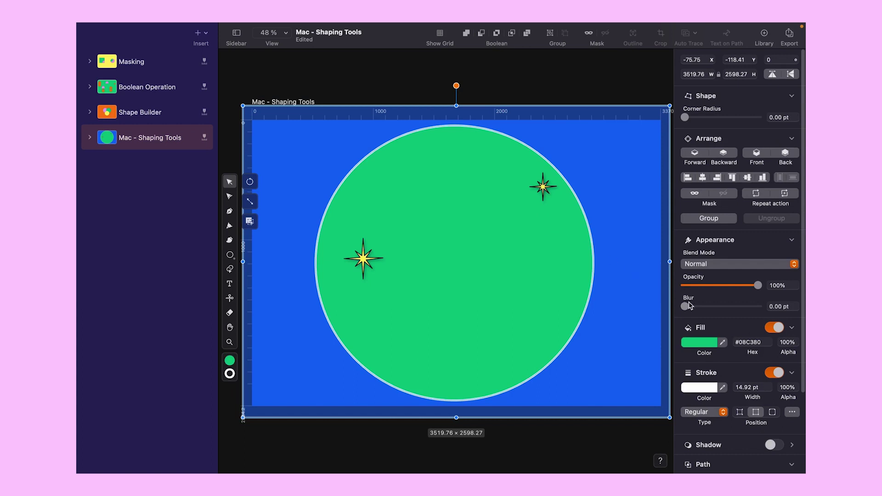
pyautogui.scroll(-3, 767, 406)
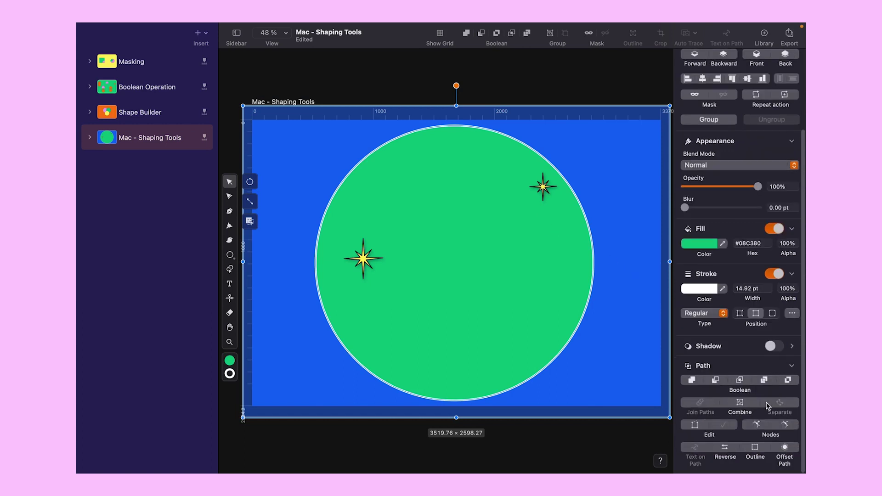
pyautogui.click(715, 381)
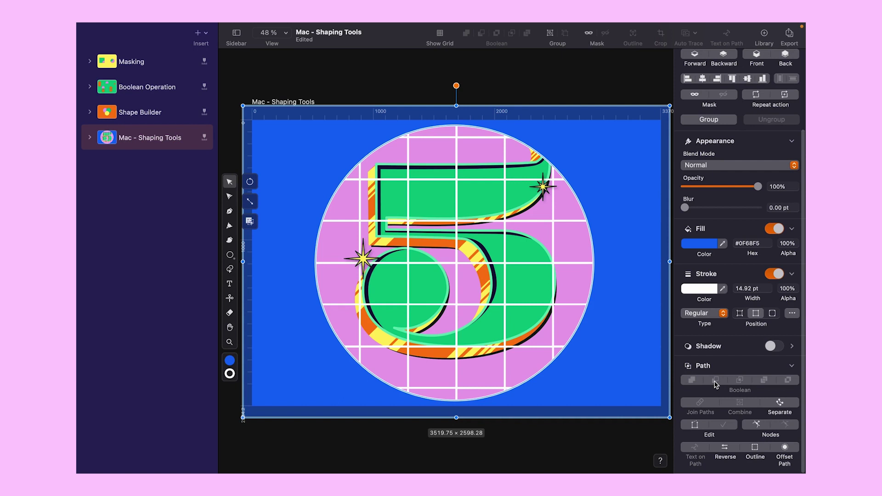
# Step: Give the background frame a pink fill and turn its stroke off
pyautogui.click(230, 361)
pyautogui.click(271, 457)
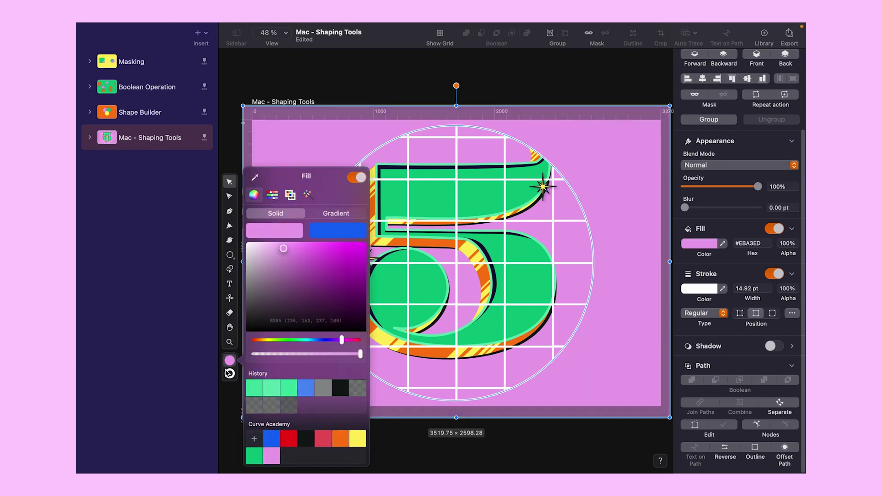
pyautogui.click(229, 373)
pyautogui.click(357, 192)
pyautogui.click(231, 376)
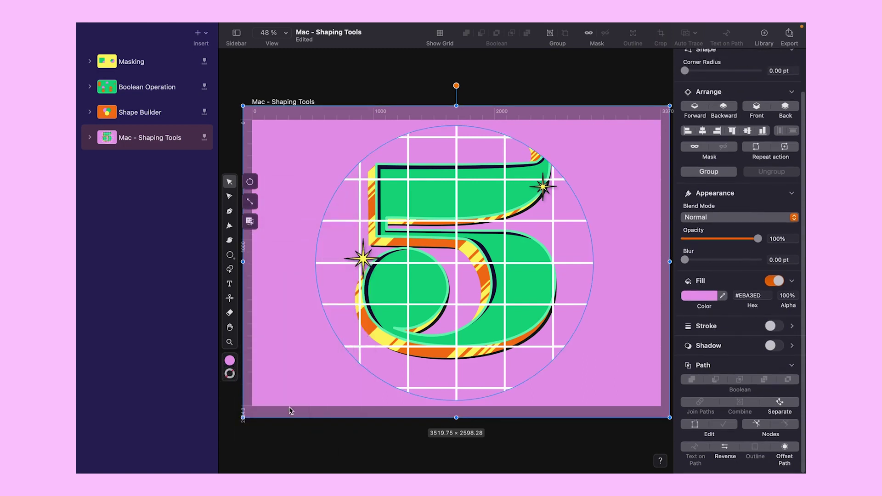
pyautogui.click(313, 423)
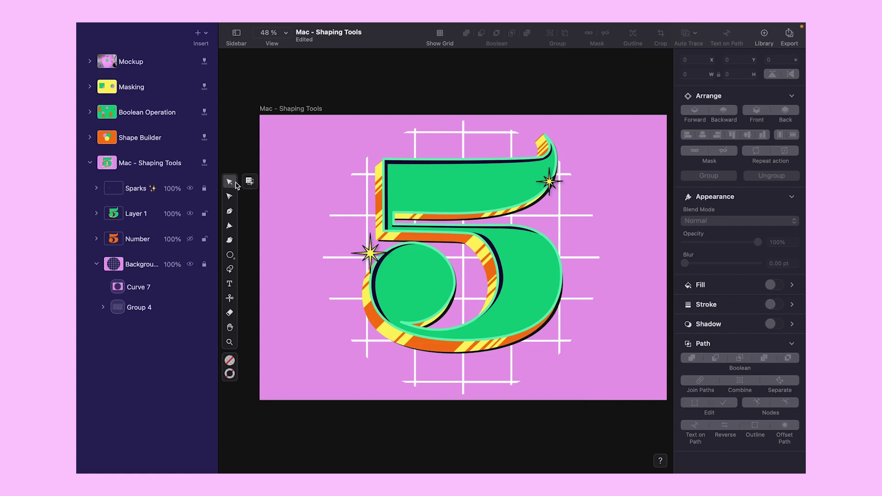
# Step: Switch to the Mockup artboard and zoom in on the pink T-shirt with the green 5
pyautogui.click(134, 63)
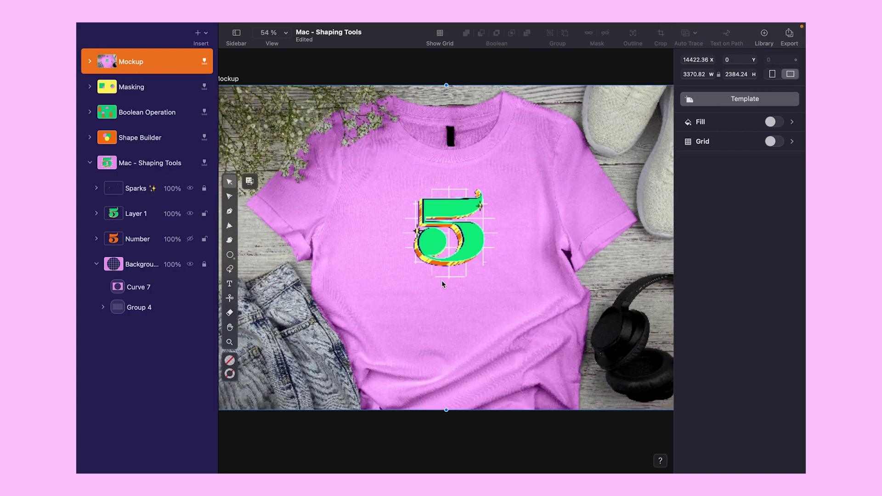
pyautogui.scroll(5, 442, 280)
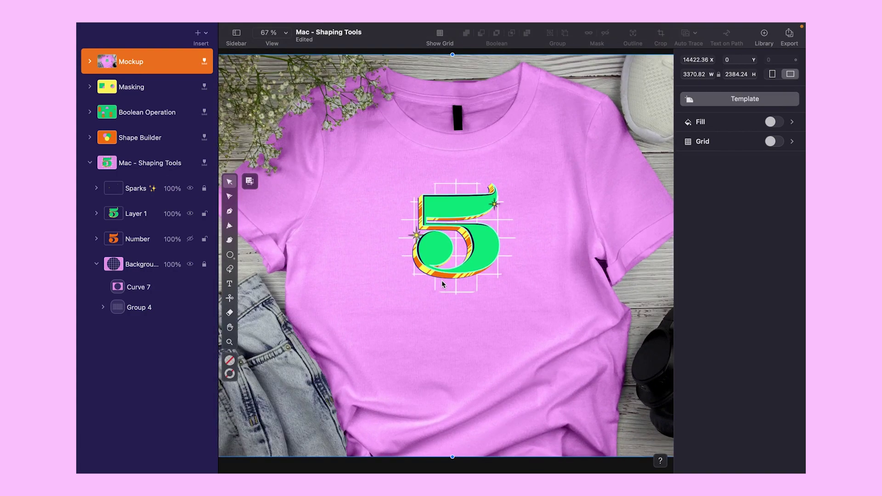